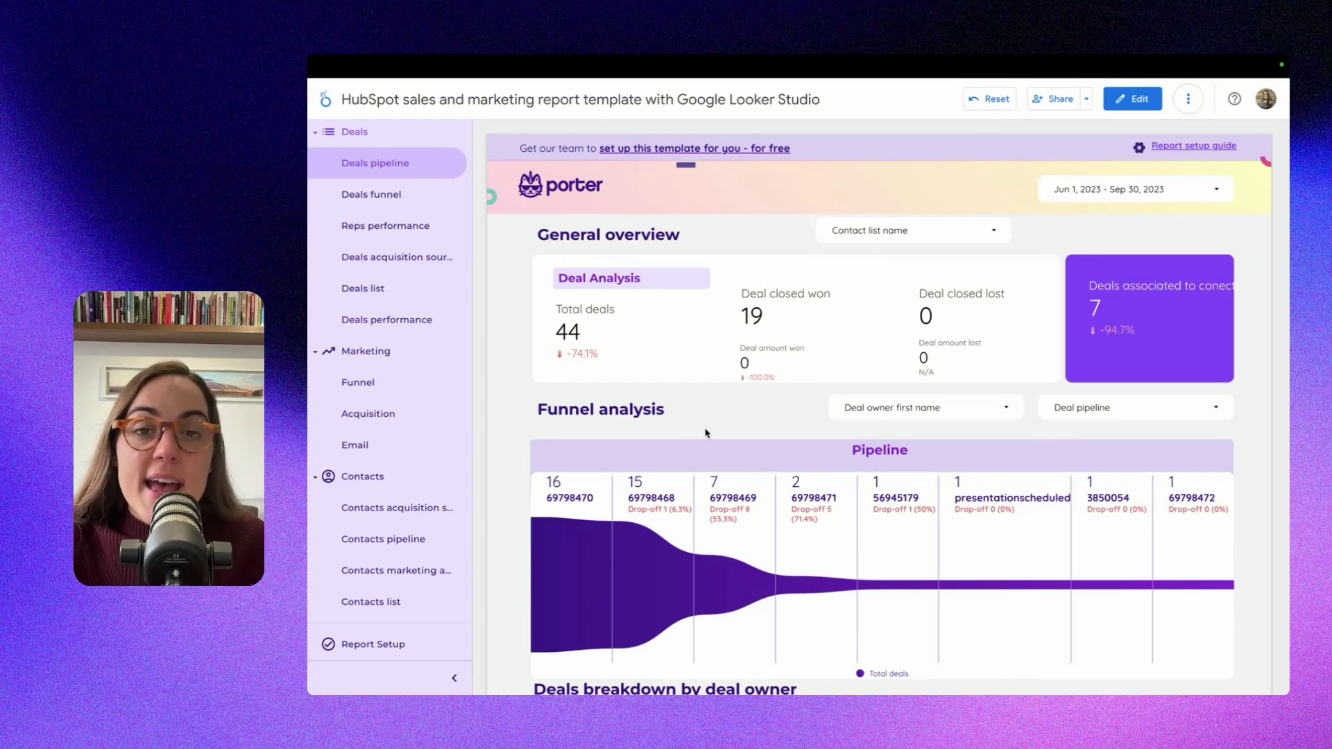
Go through the Reps performance, Deals acquisition source and Deals performance pages, ending on Deals funnel
scroll(705, 433, "down", 5)
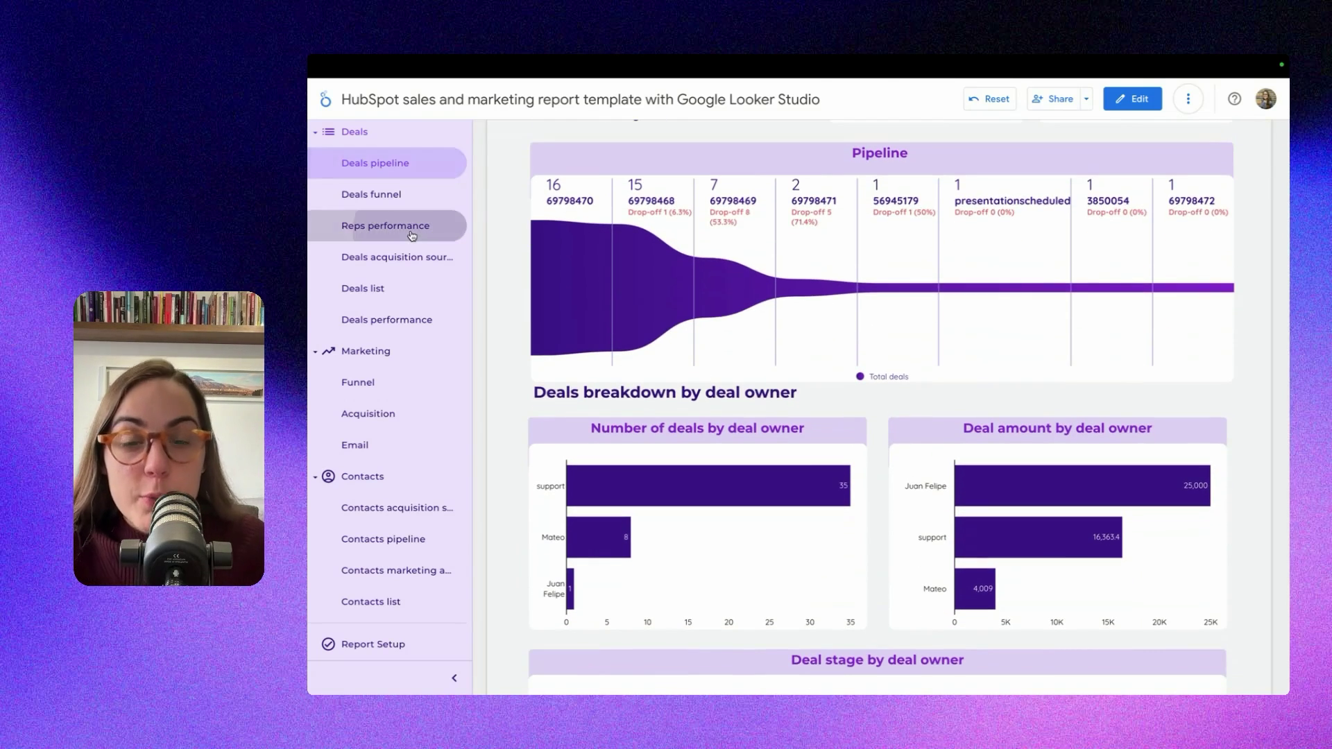
left_click(411, 235)
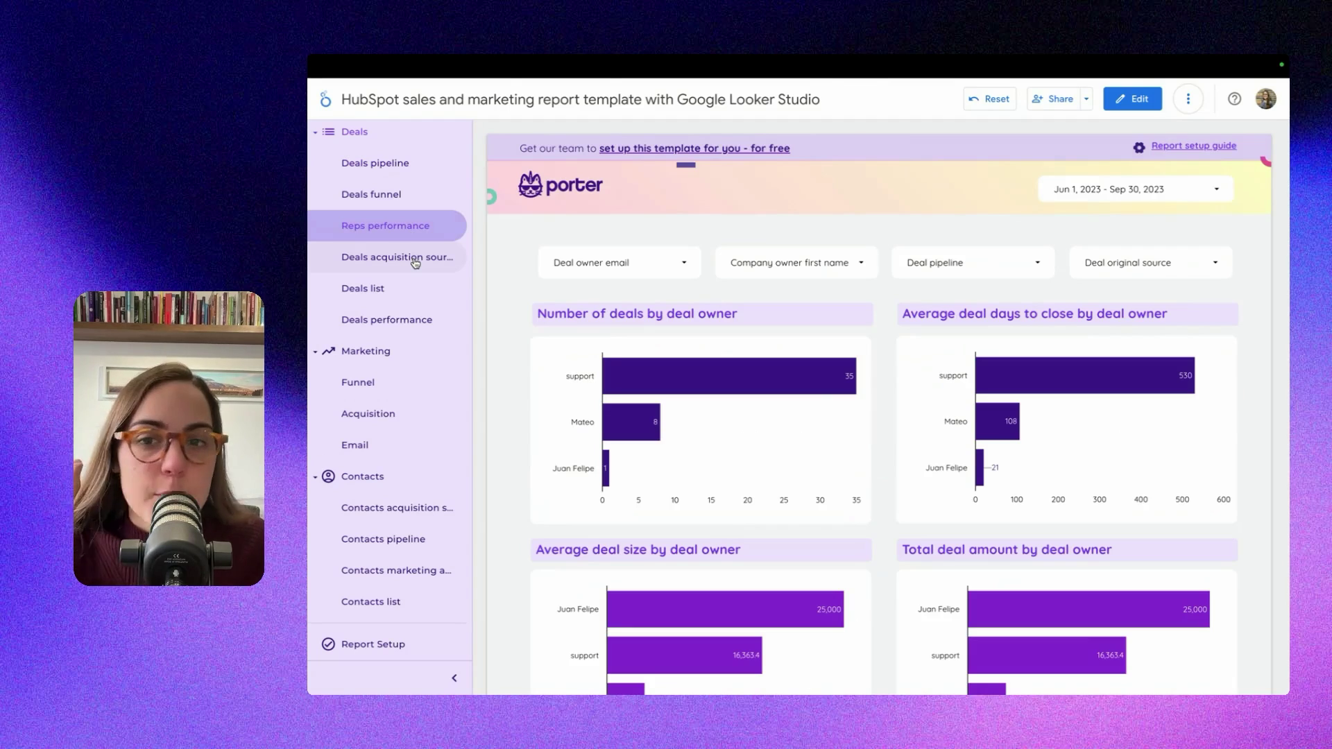
left_click(415, 259)
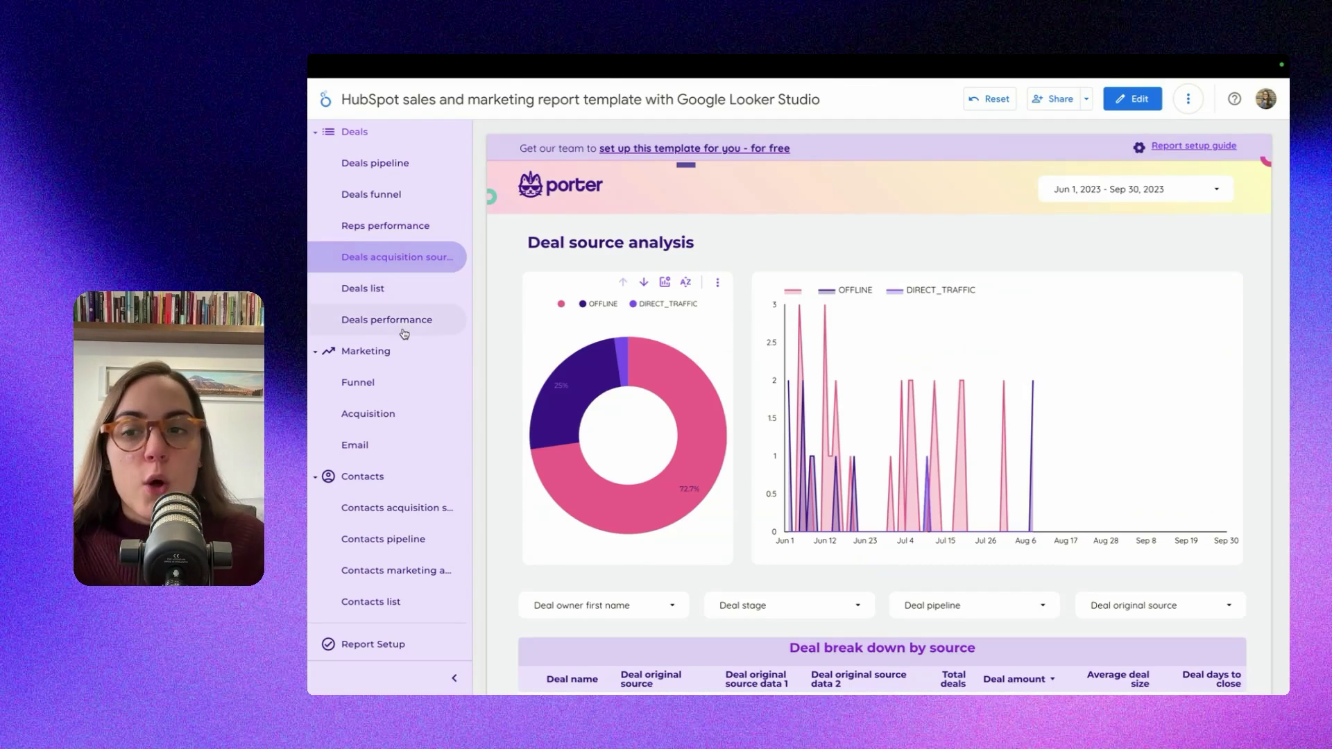
left_click(405, 334)
scroll(410, 205, "down", 3)
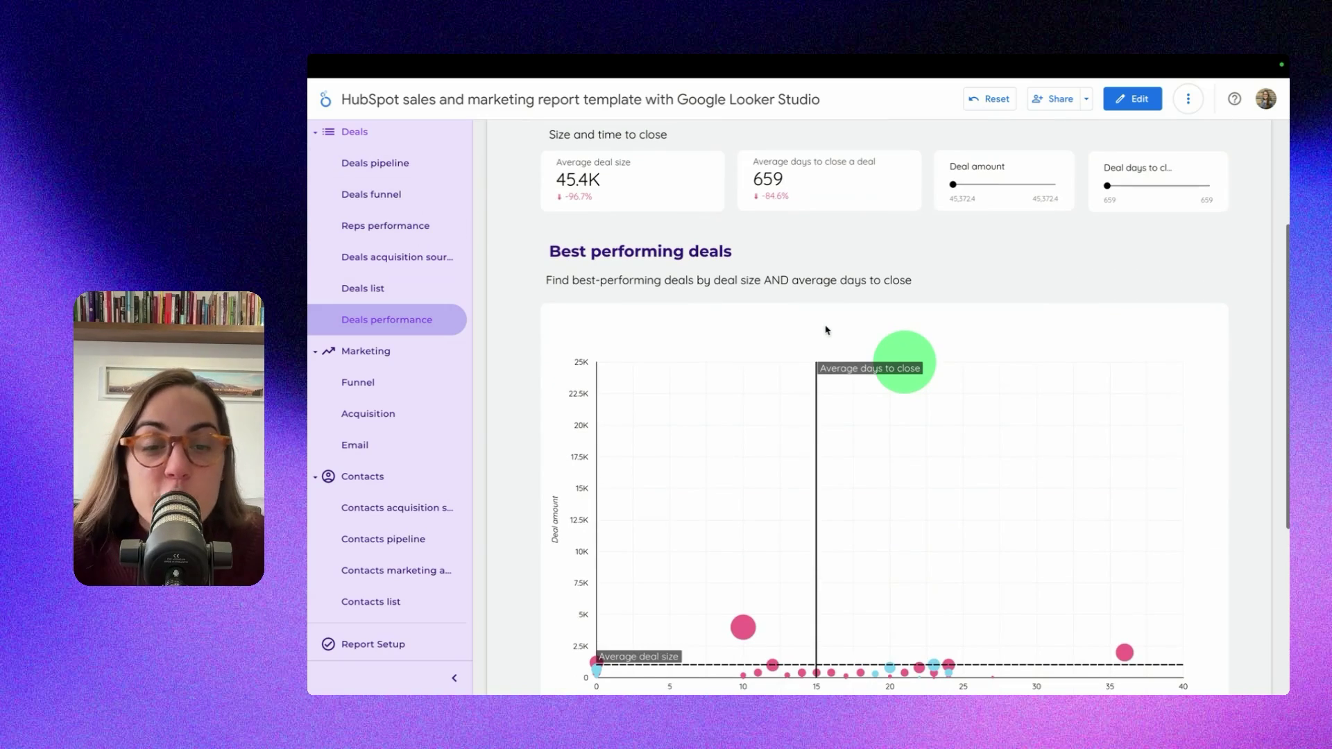
left_click(412, 200)
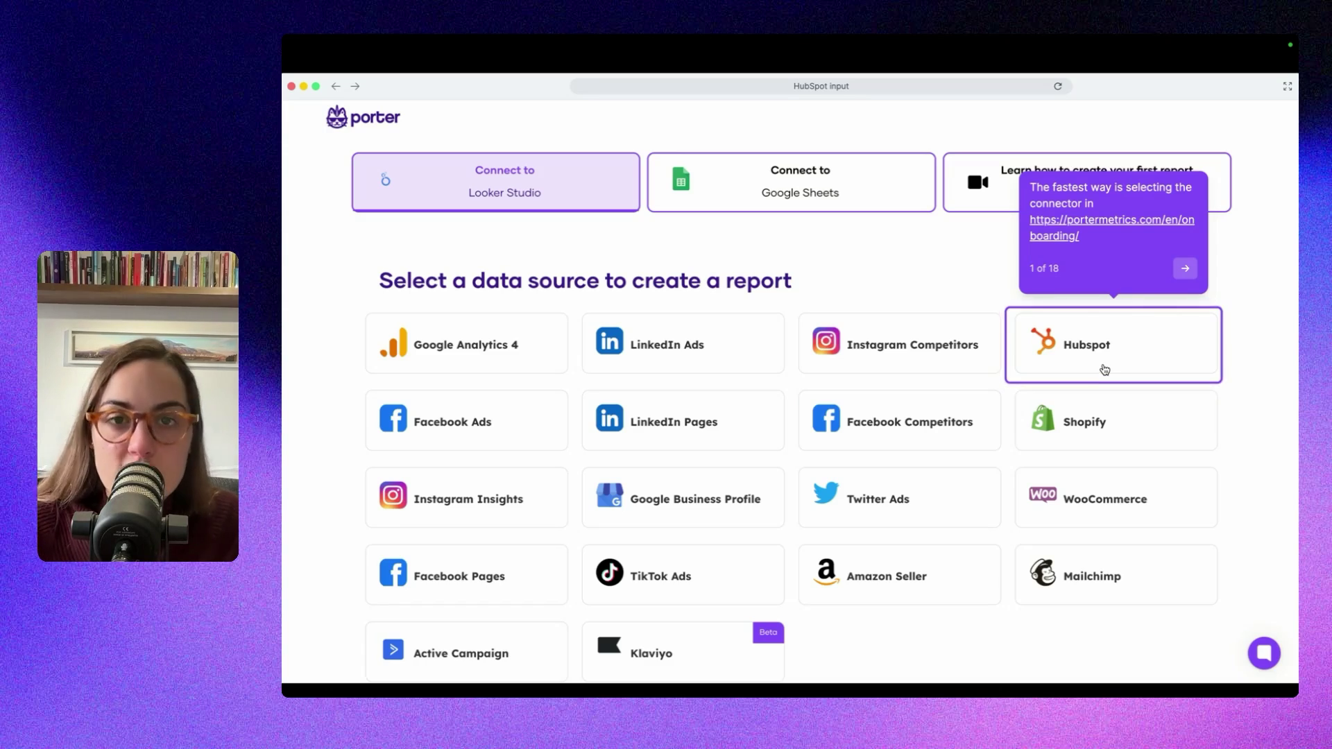
Choose Hubspot from Porter's data source grid
left_click(1103, 367)
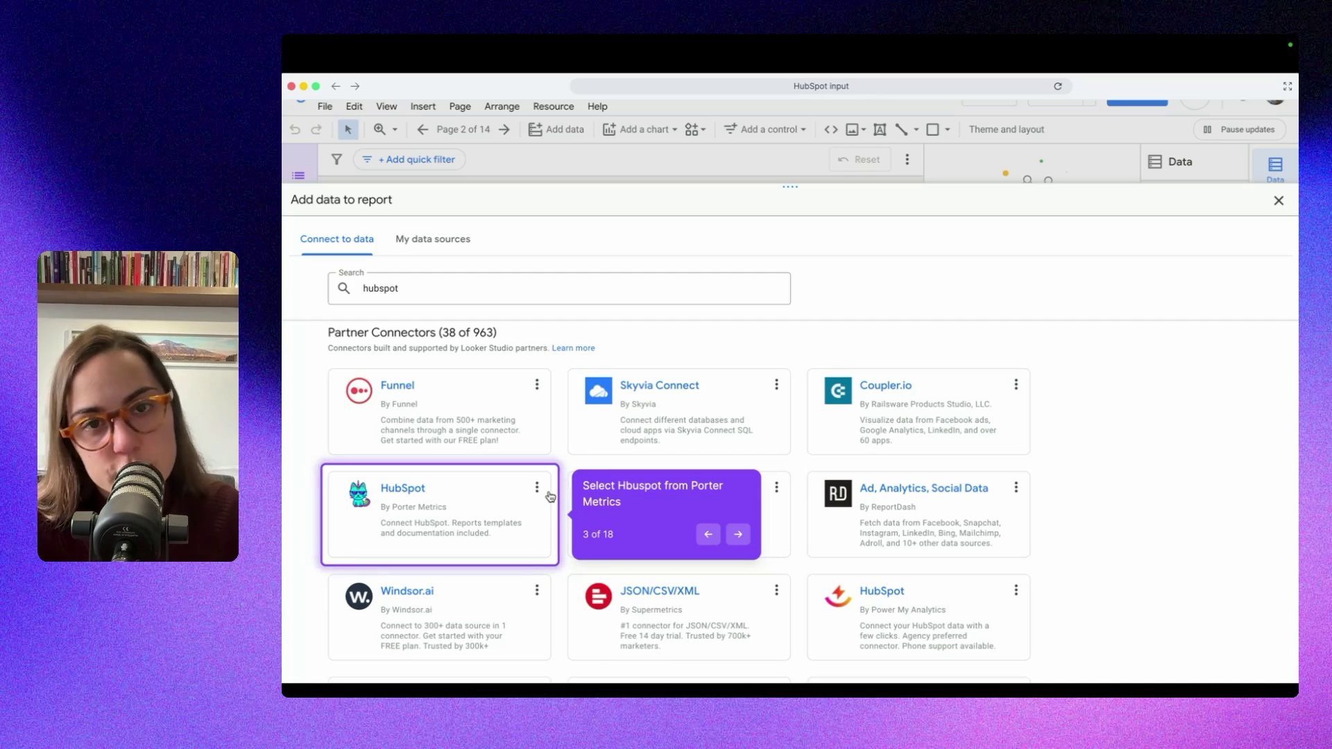
Select the HubSpot by Porter Metrics connector and authorize it
left_click(511, 505)
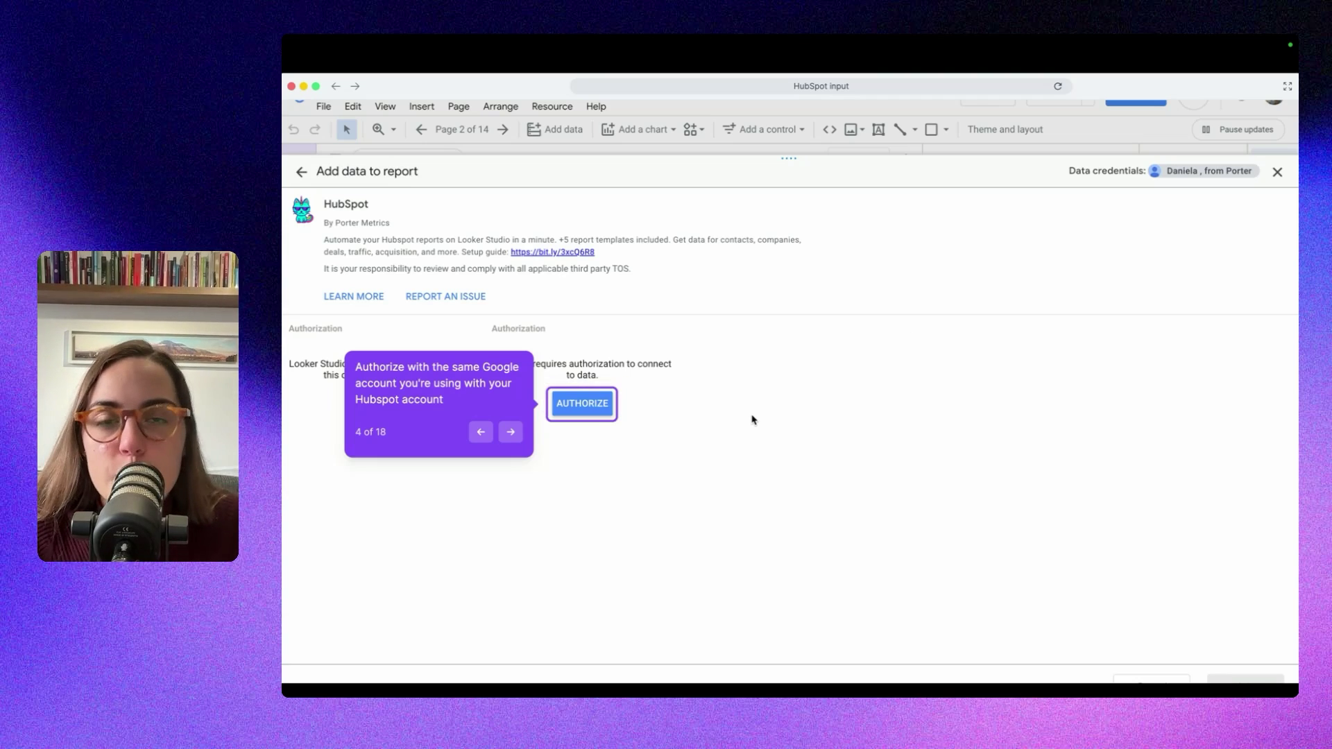
left_click(586, 412)
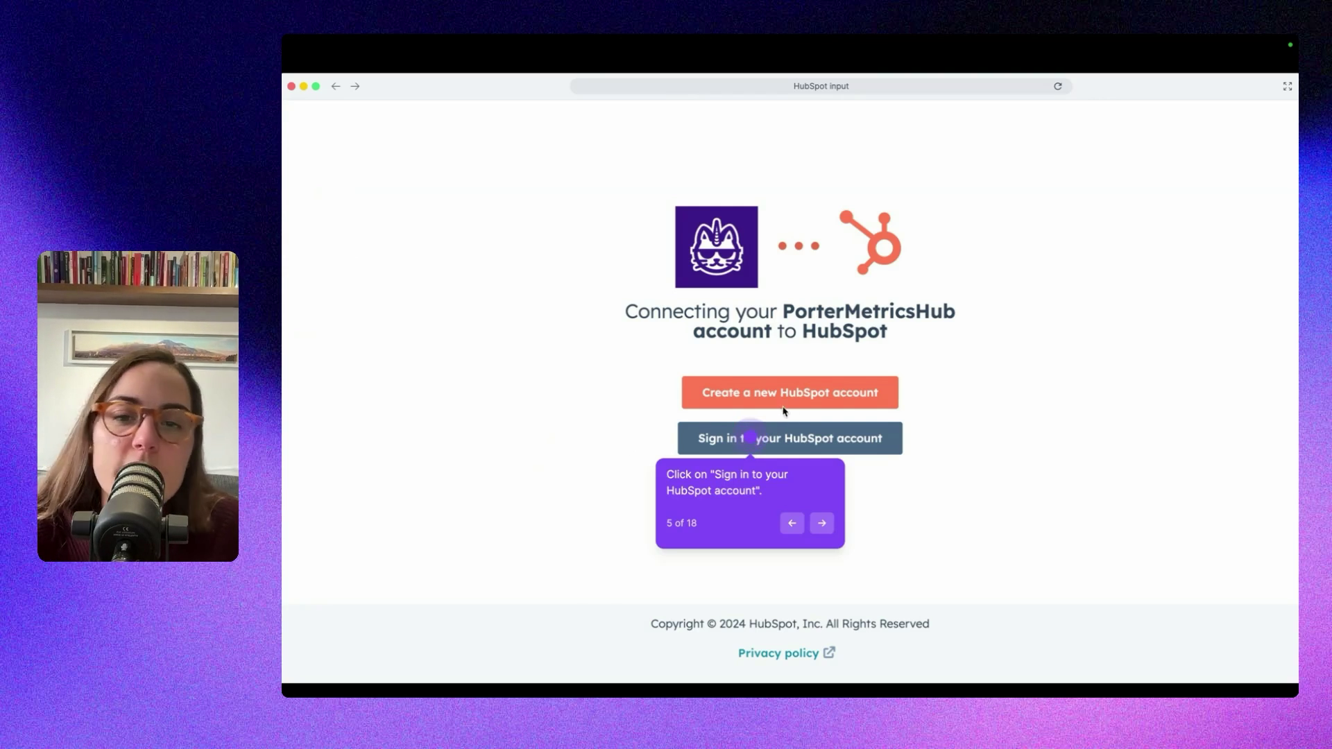
Sign in to HubSpot with Google, pick the Porter account and approve the PorterMetricsHub connection
left_click(749, 438)
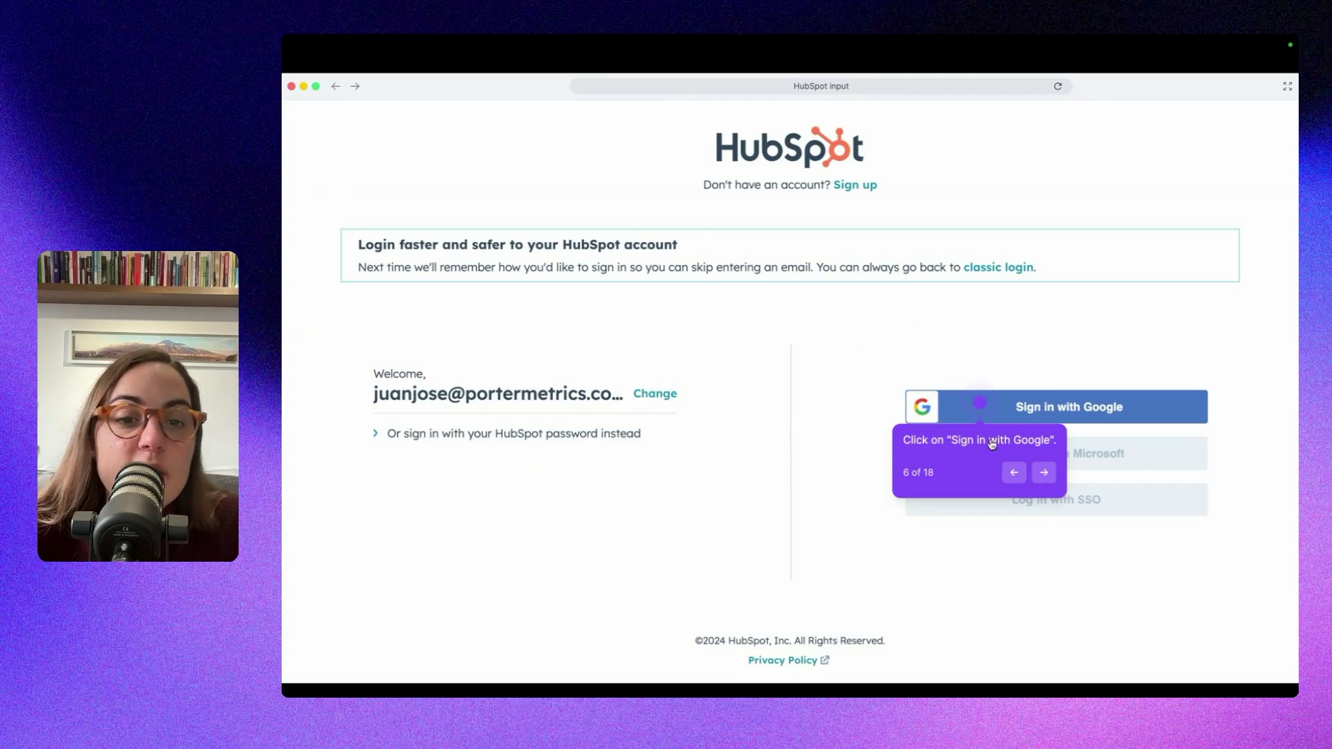
left_click(945, 403)
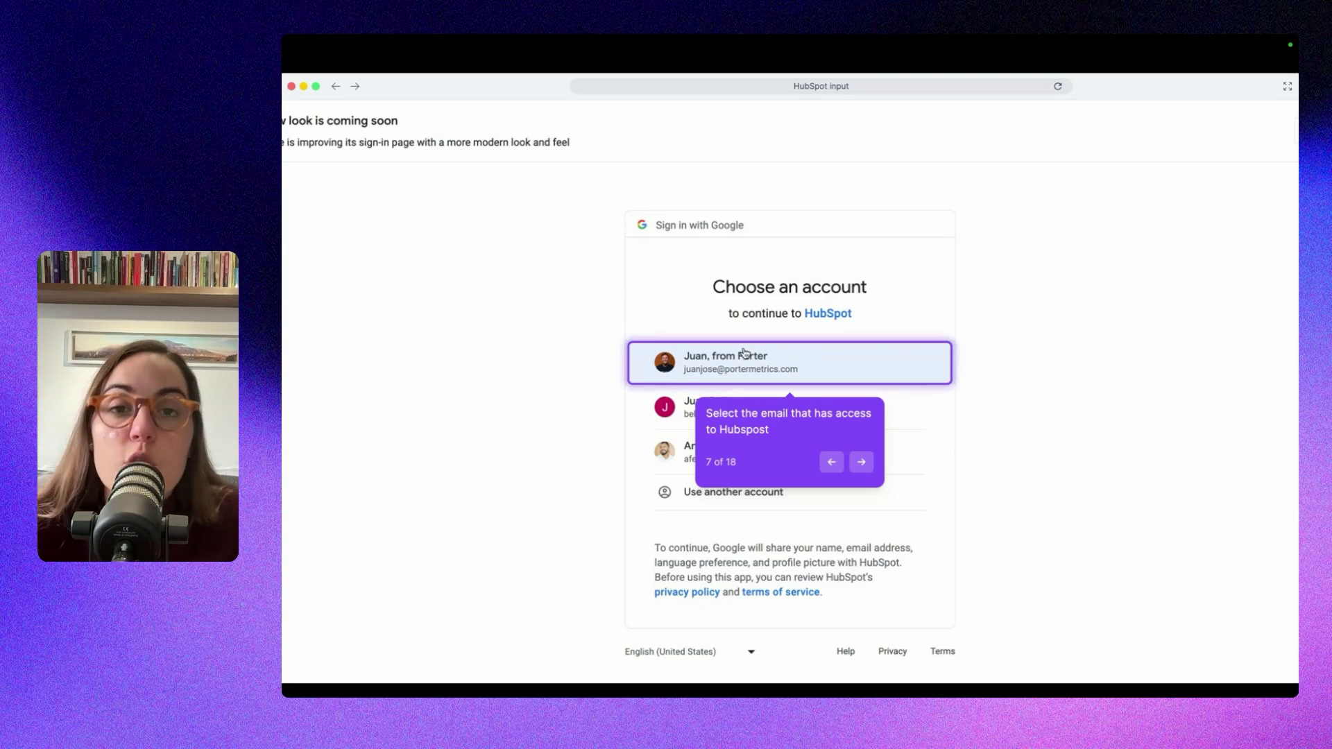
left_click(742, 354)
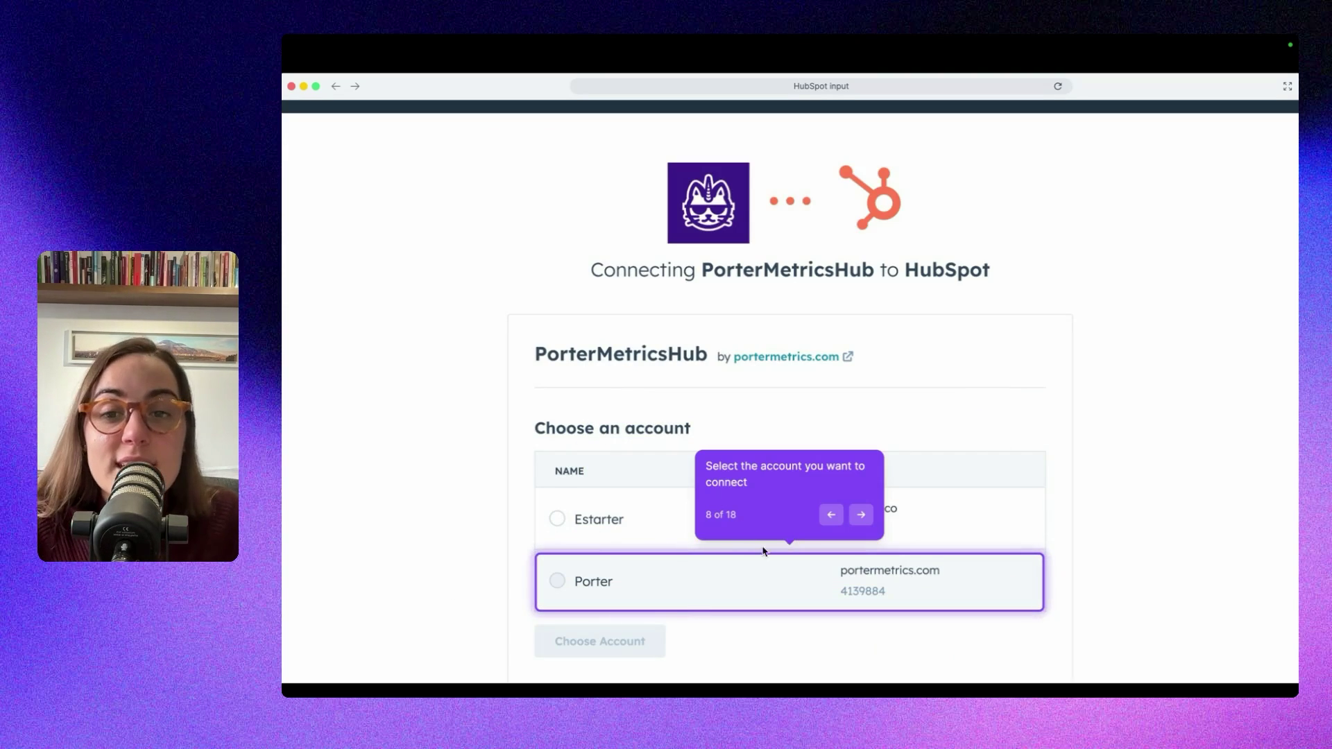
left_click(743, 598)
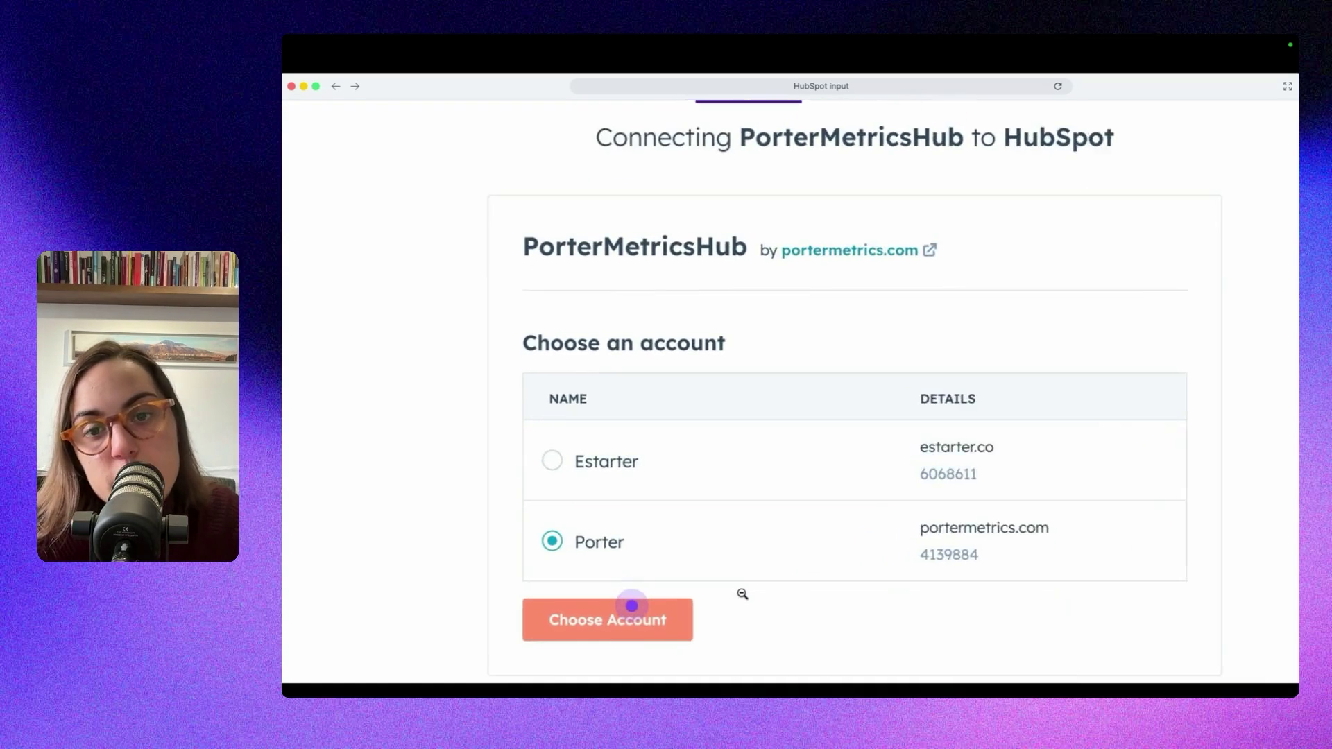
left_click(636, 613)
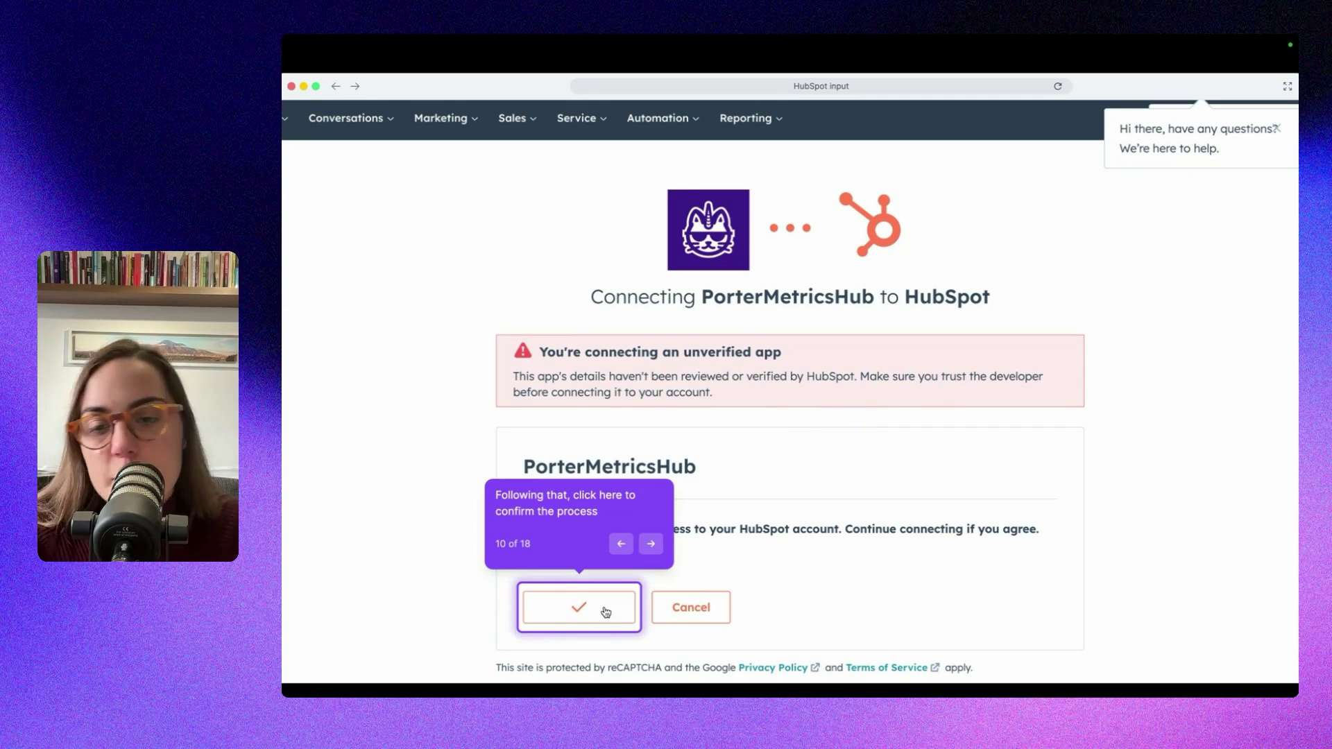
left_click(580, 620)
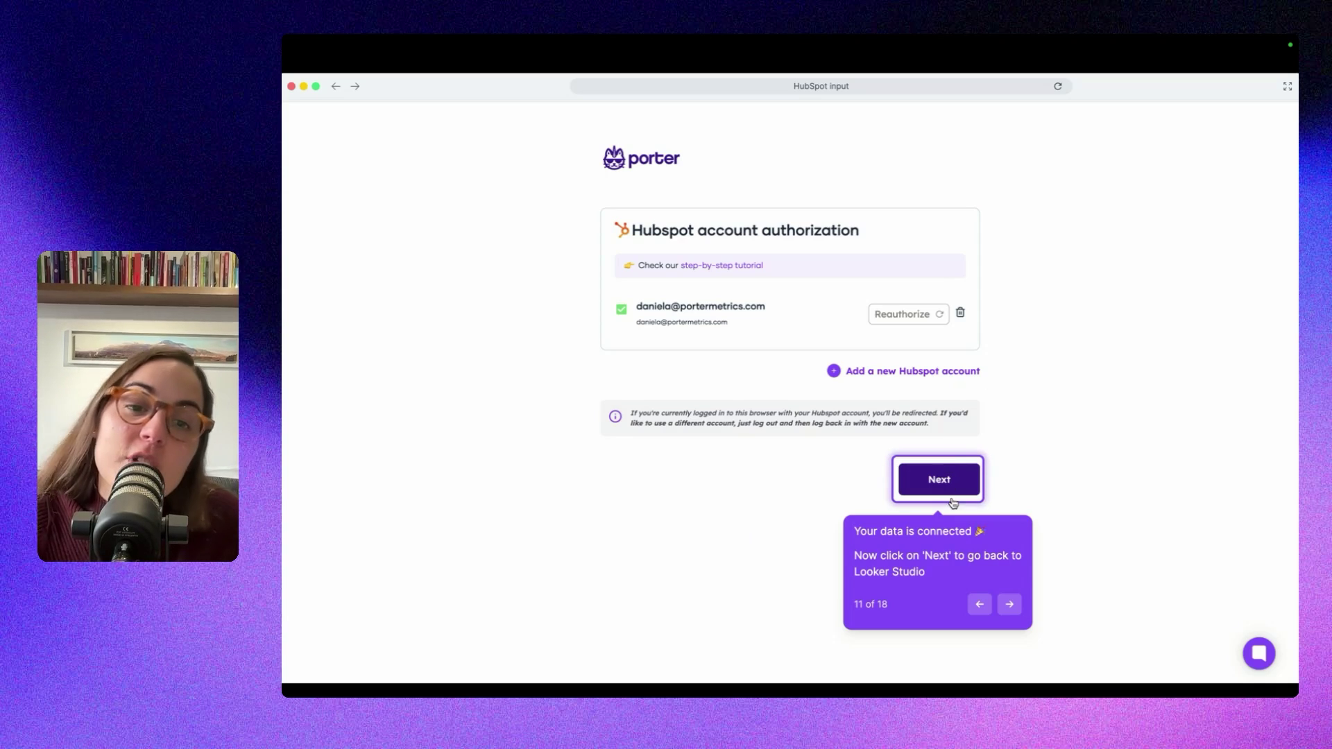
Complete Porter's HubSpot authorization and return to the Looker Studio connector setup
left_click(929, 490)
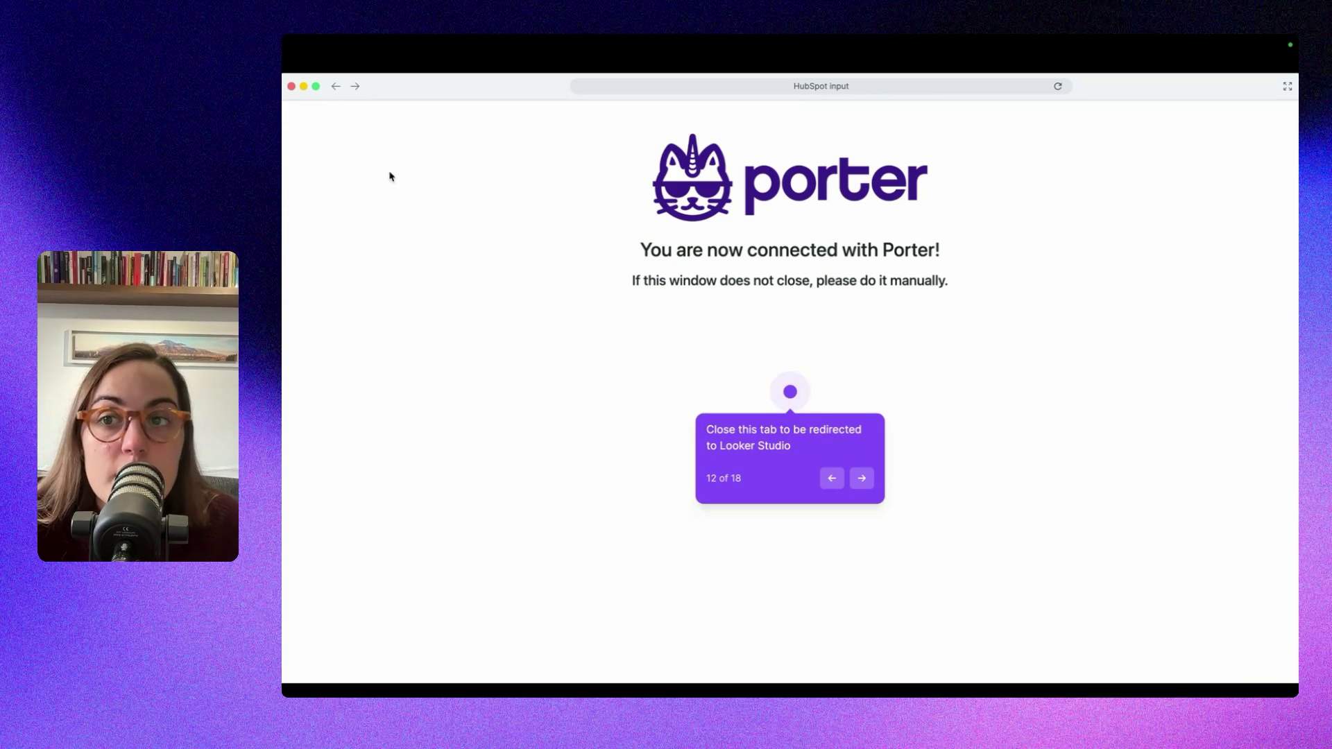
left_click(865, 483)
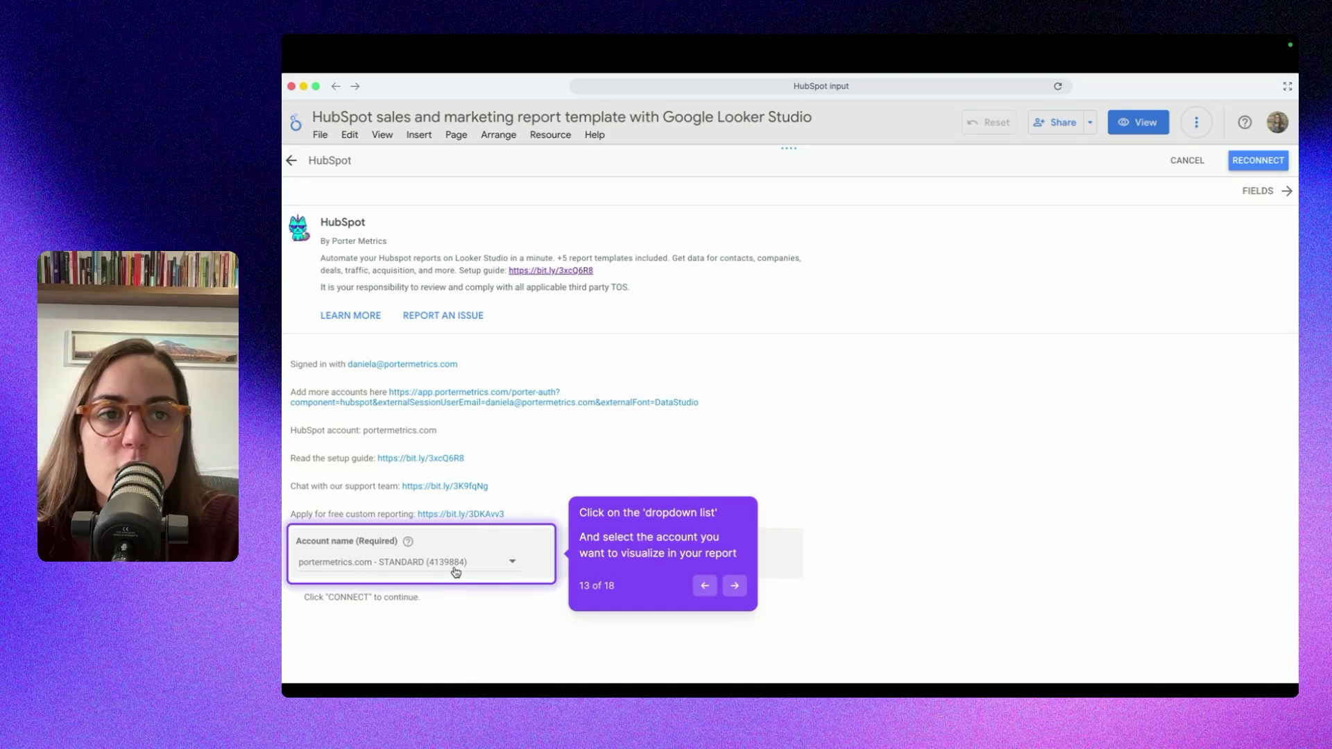
Connect the portermetrics.com HubSpot account and add its data to the report
left_click(455, 571)
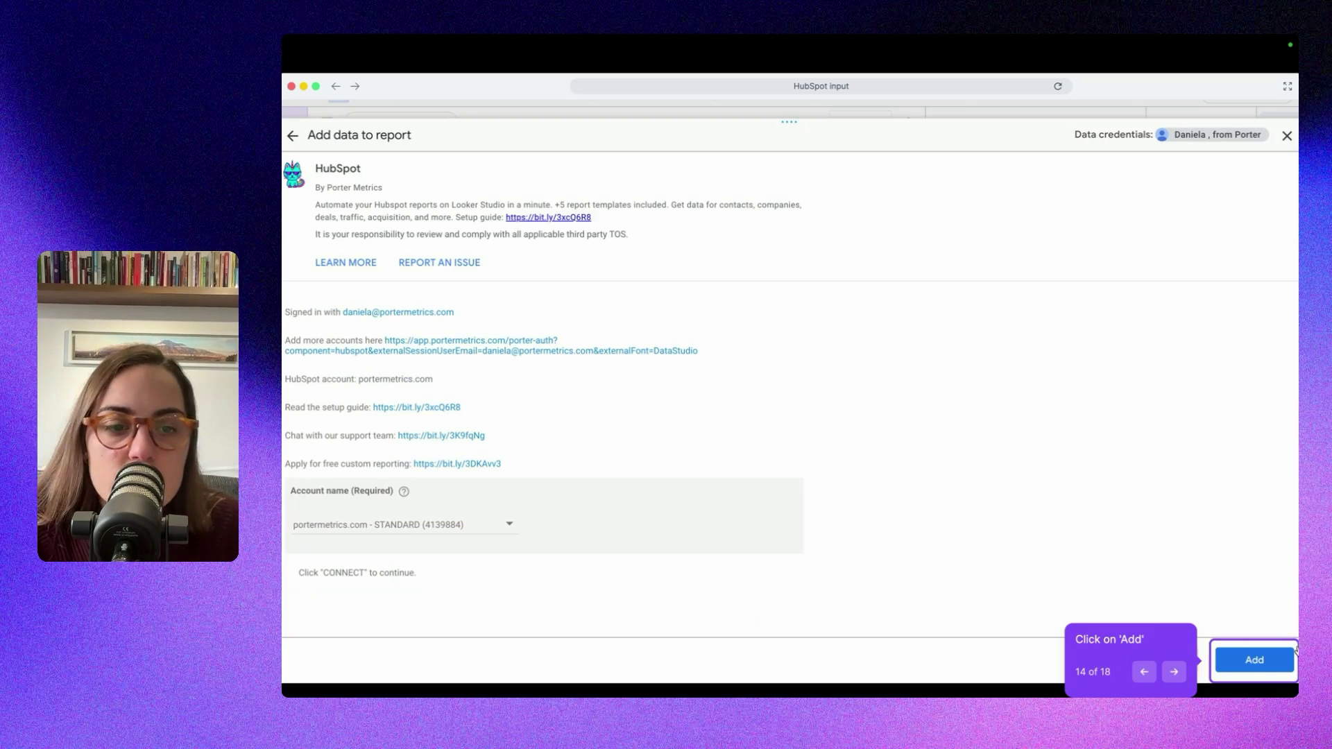
left_click(1268, 655)
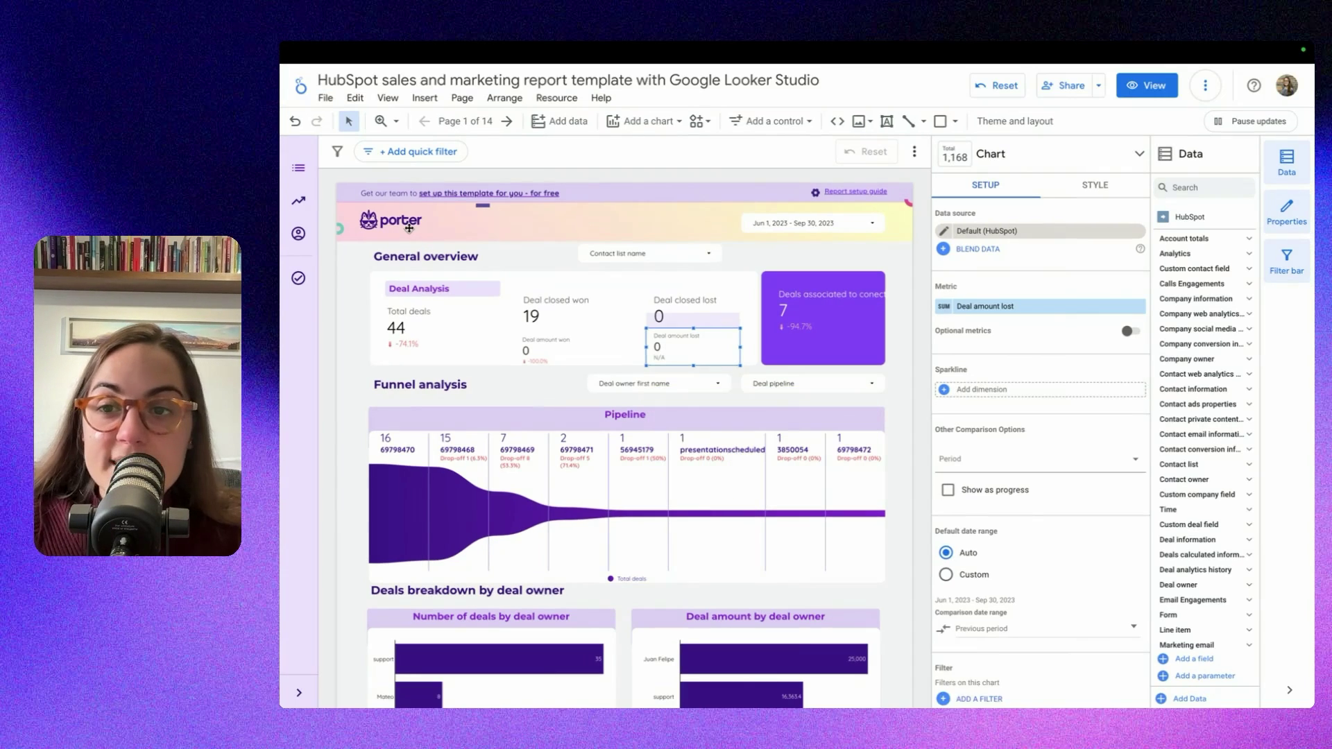
Select the header logo and banner and view the banner's background colour options
left_click(410, 228)
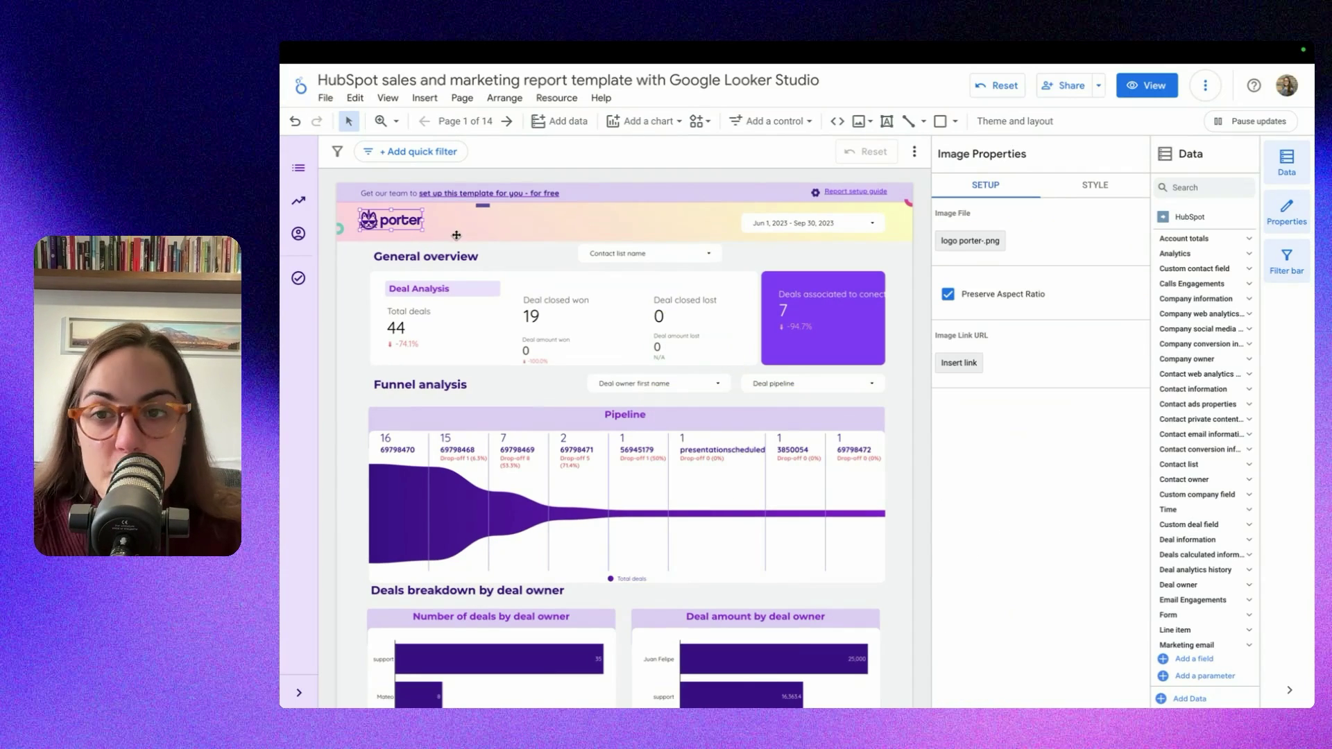
left_click(899, 233)
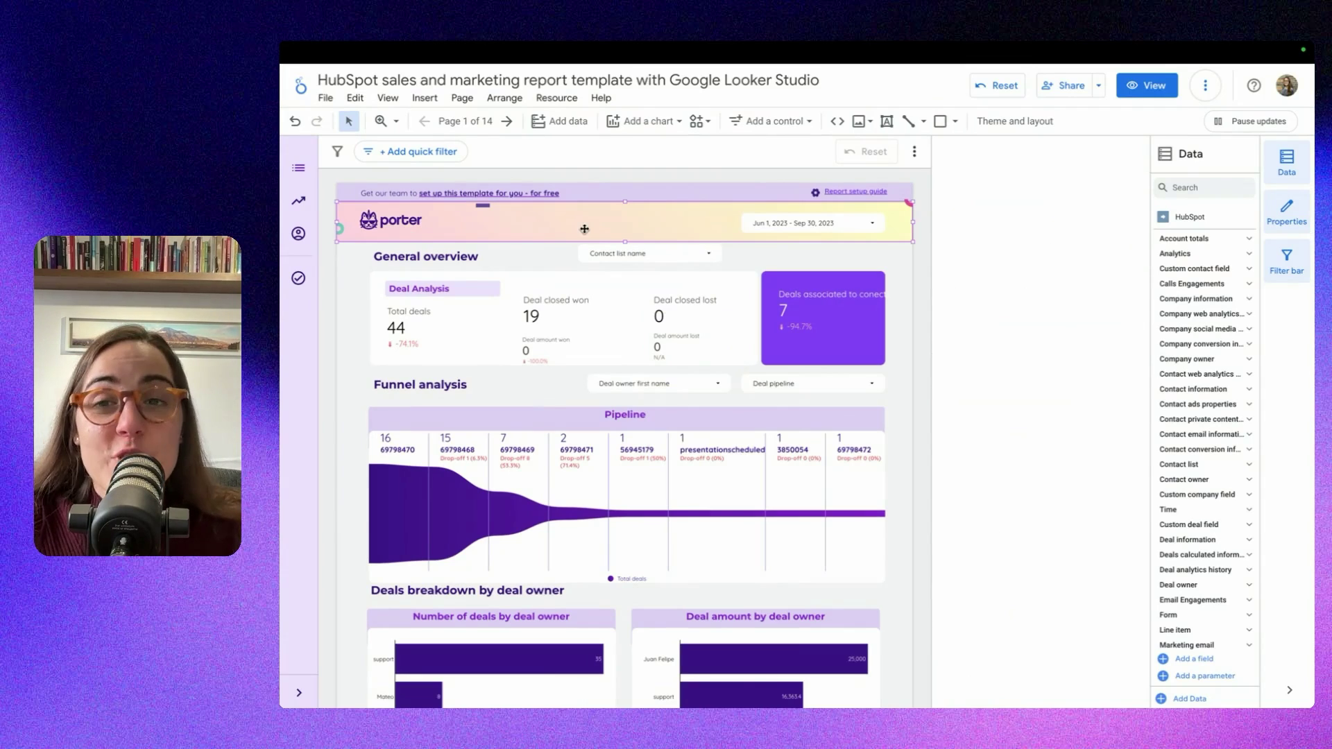
left_click(951, 208)
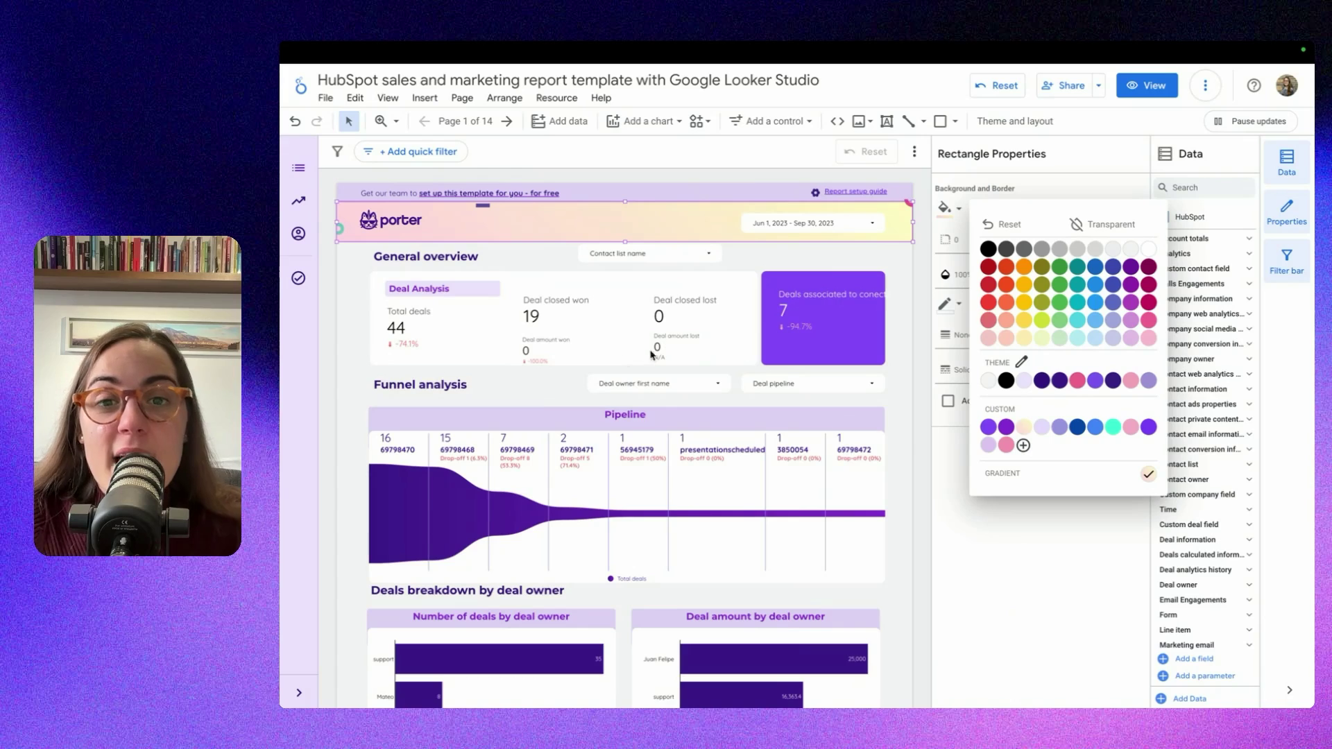
Inspect the Deal amount lost scorecard's metric field without changing it
left_click(630, 431)
left_click(646, 334)
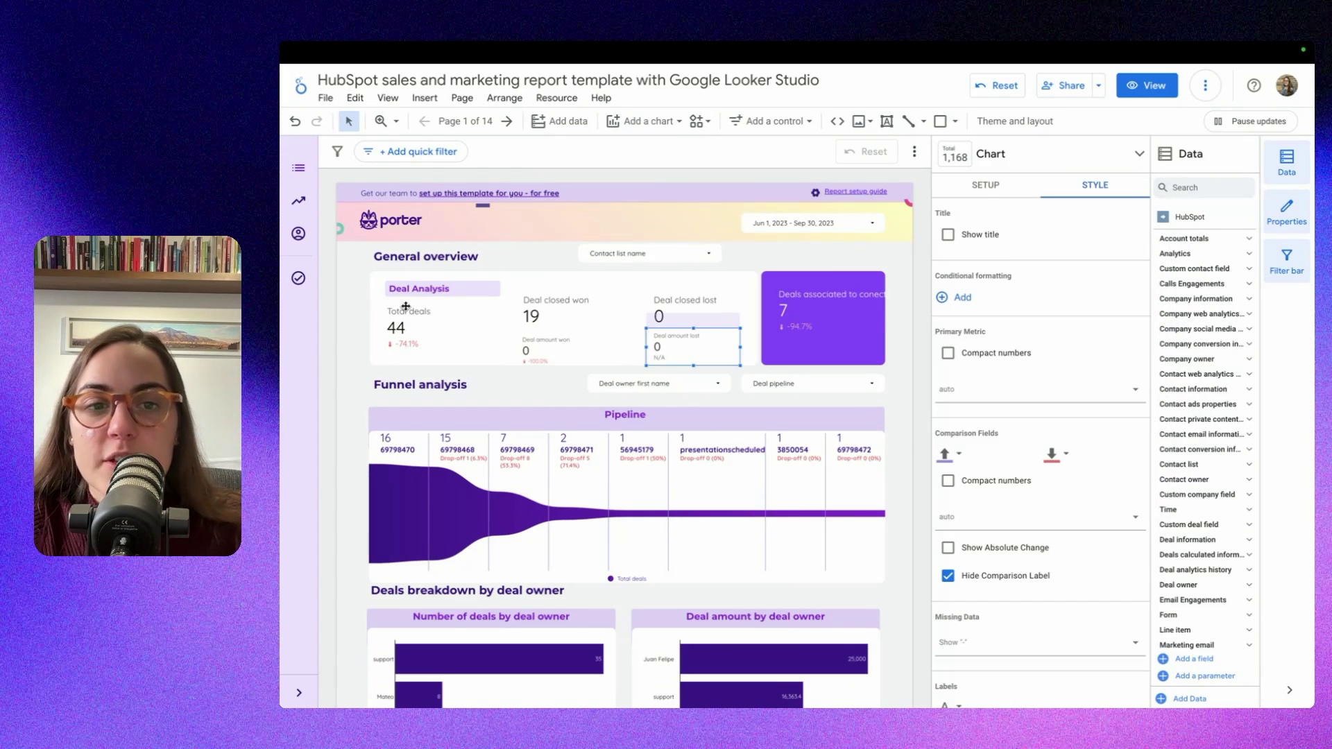
left_click(985, 185)
left_click(993, 306)
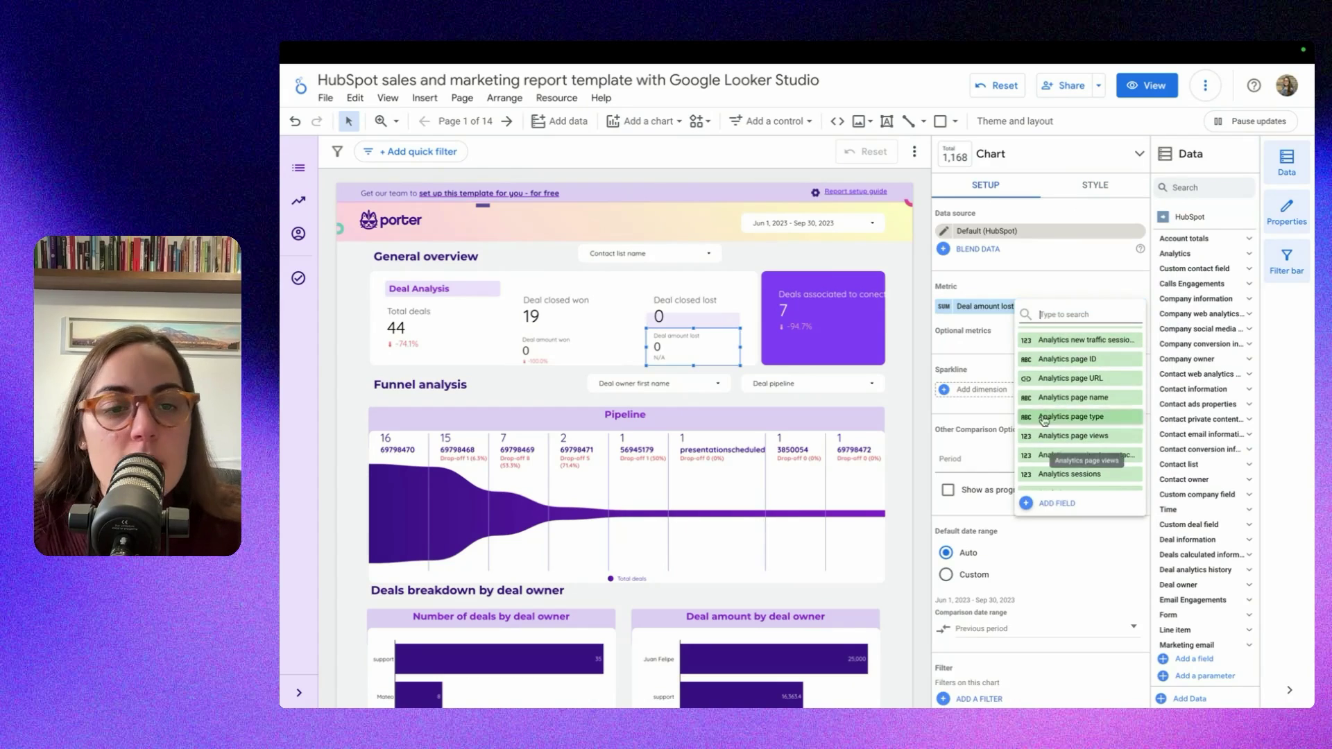
key("Escape")
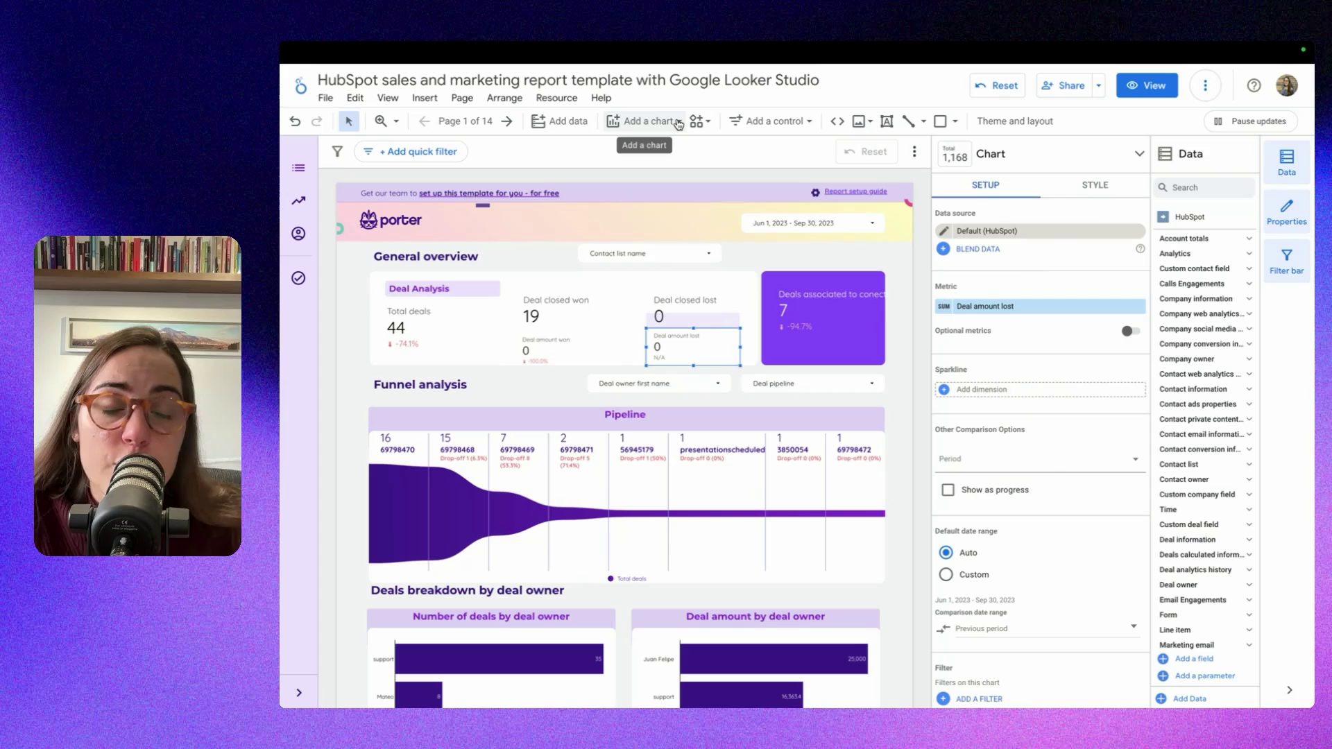
Add a table of Total deals by Deal stage, drag it over the overview cards, then delete it
left_click(678, 124)
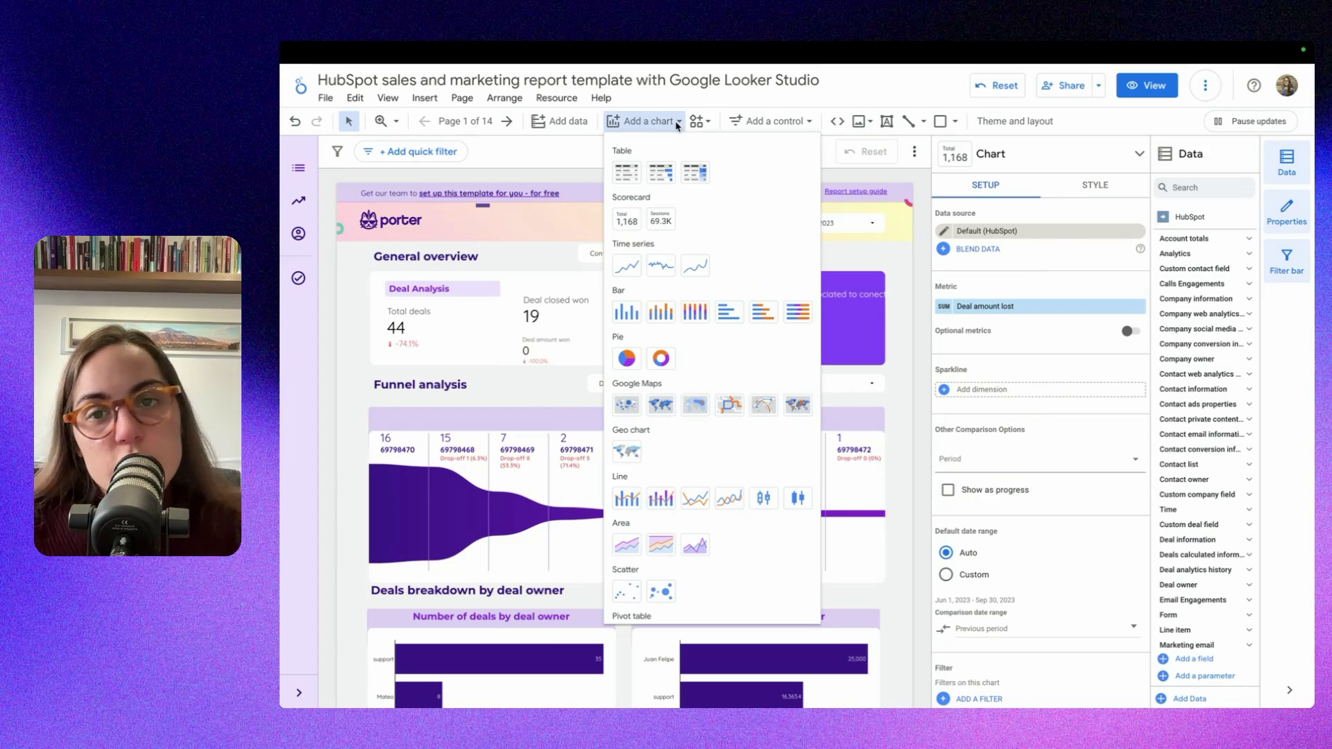
left_click(627, 172)
left_click(615, 209)
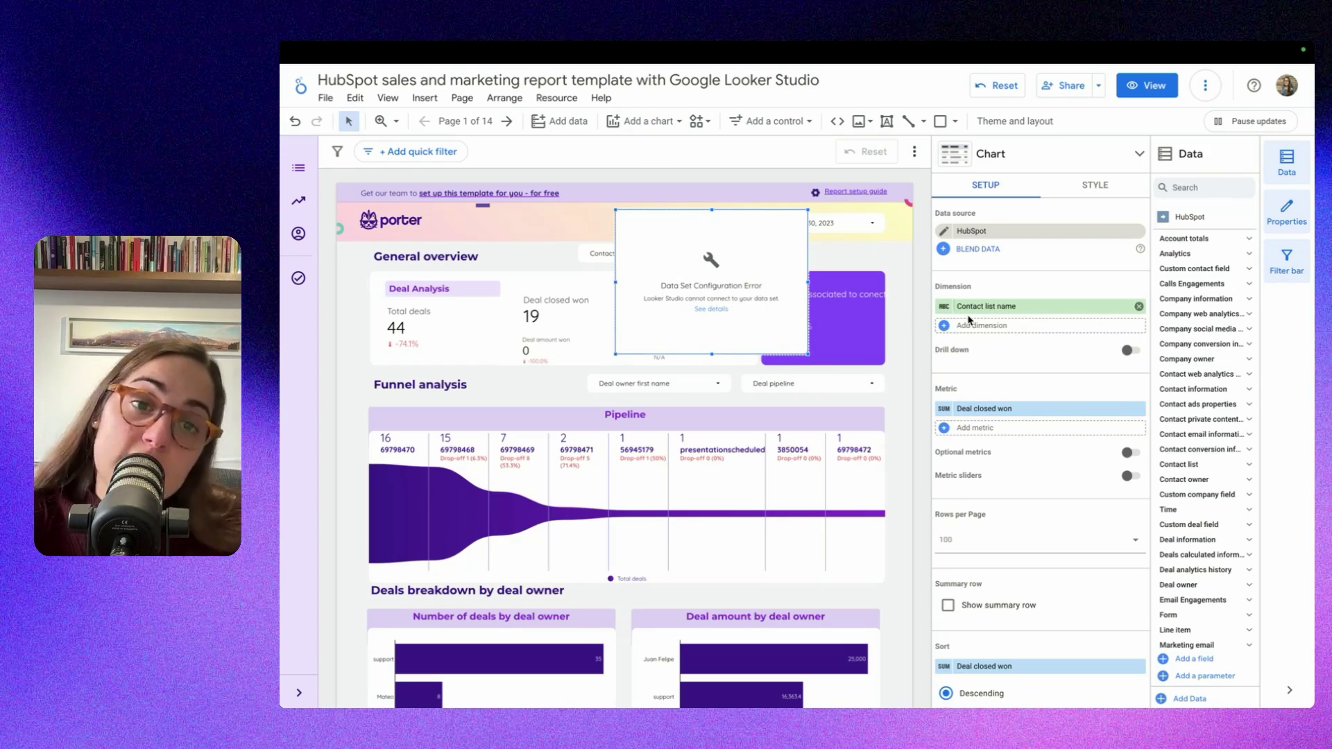
left_click(1004, 306)
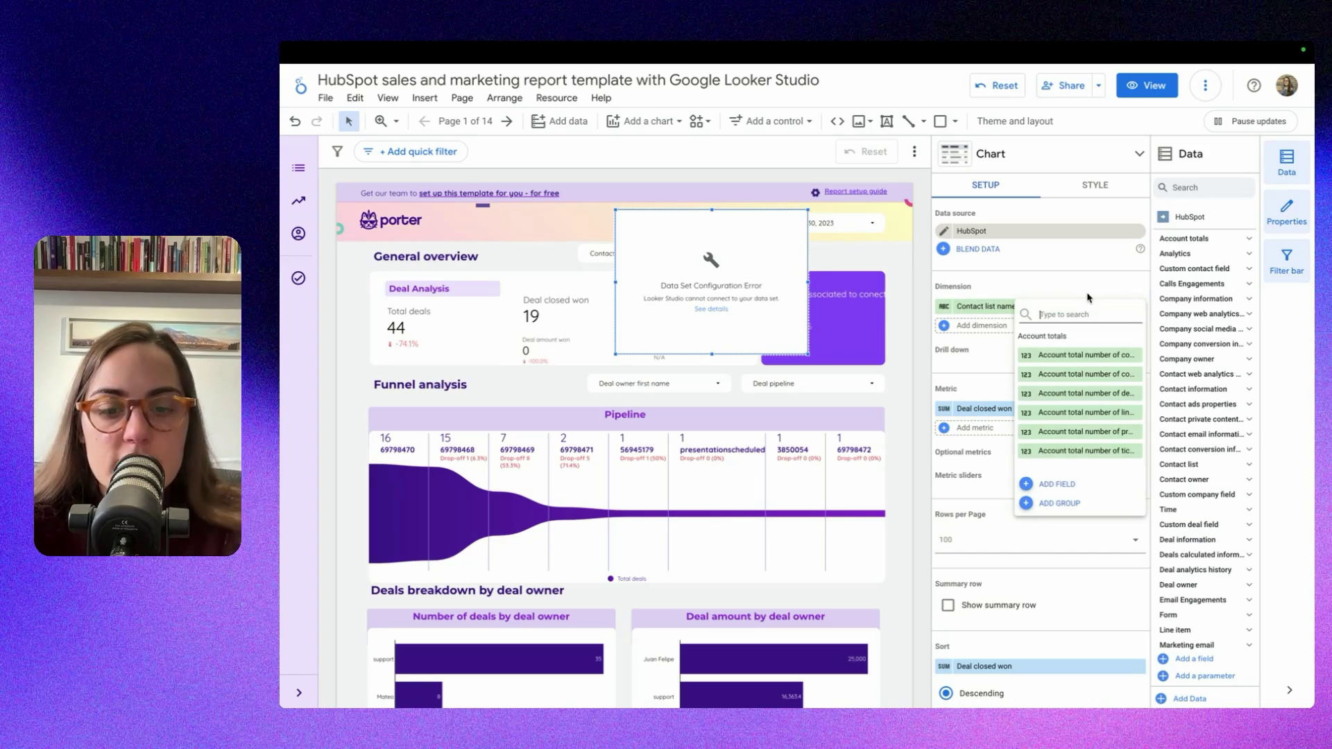
type("deal s")
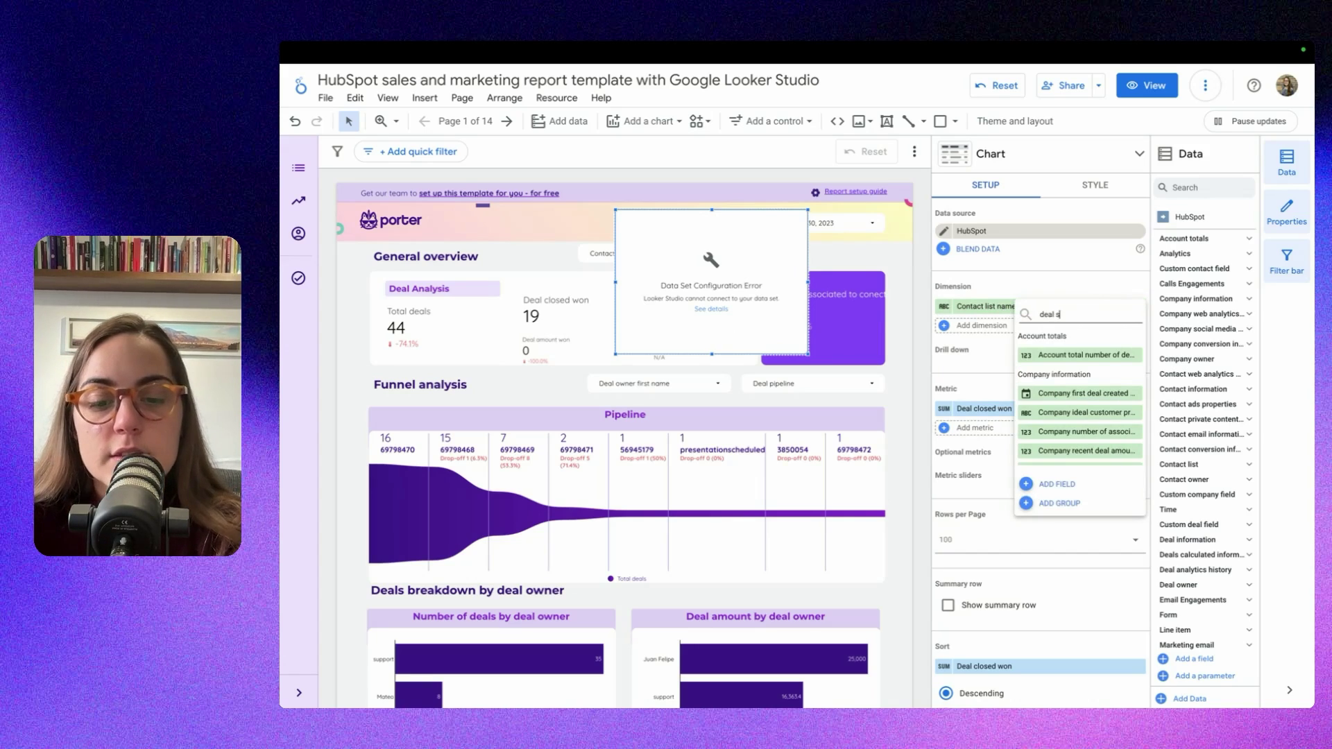
type("tage")
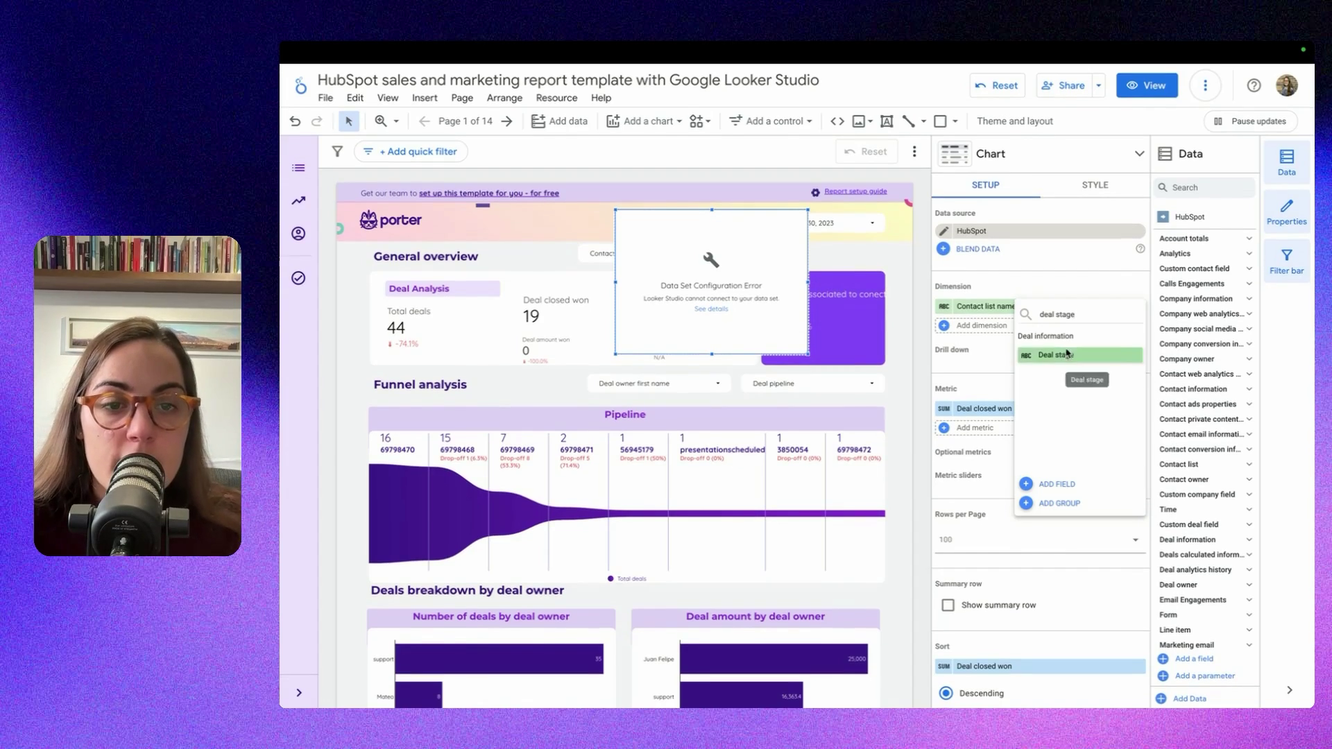
left_click(1067, 354)
left_click(998, 414)
type("tot")
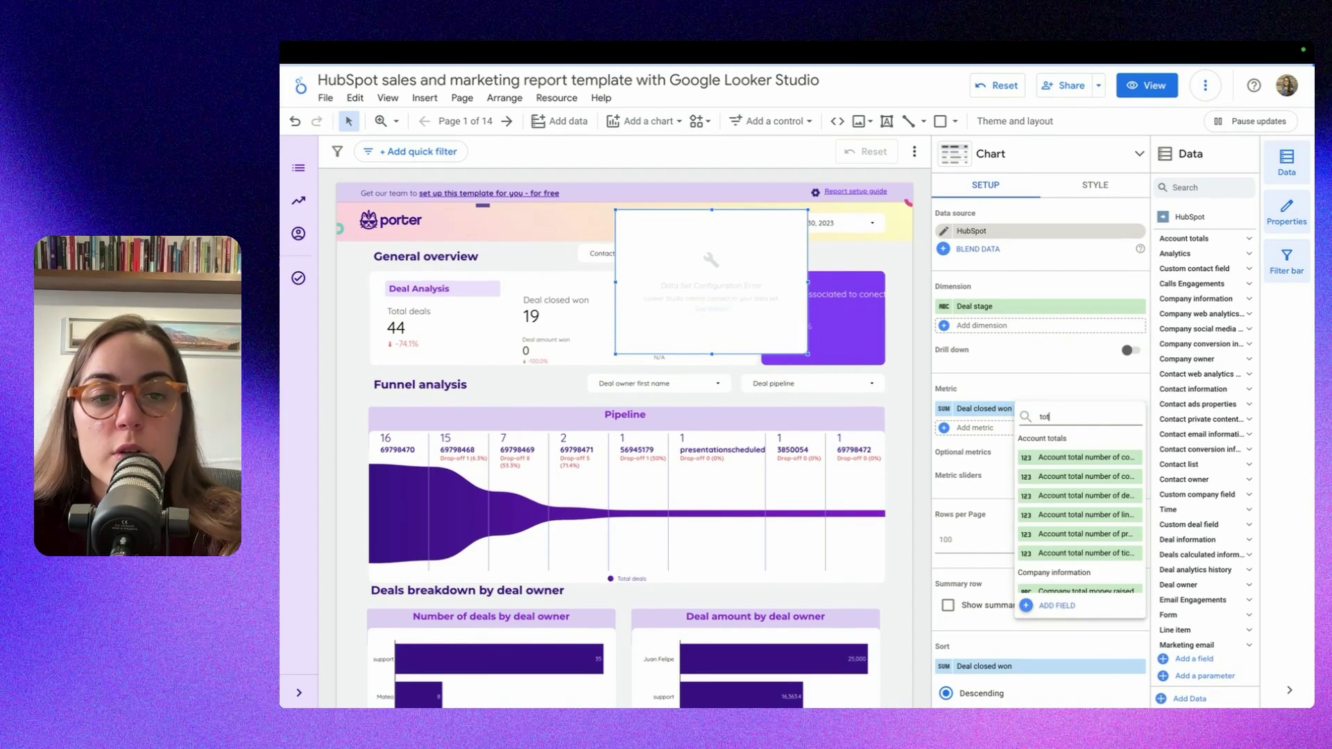
type("al dea")
left_click(1087, 456)
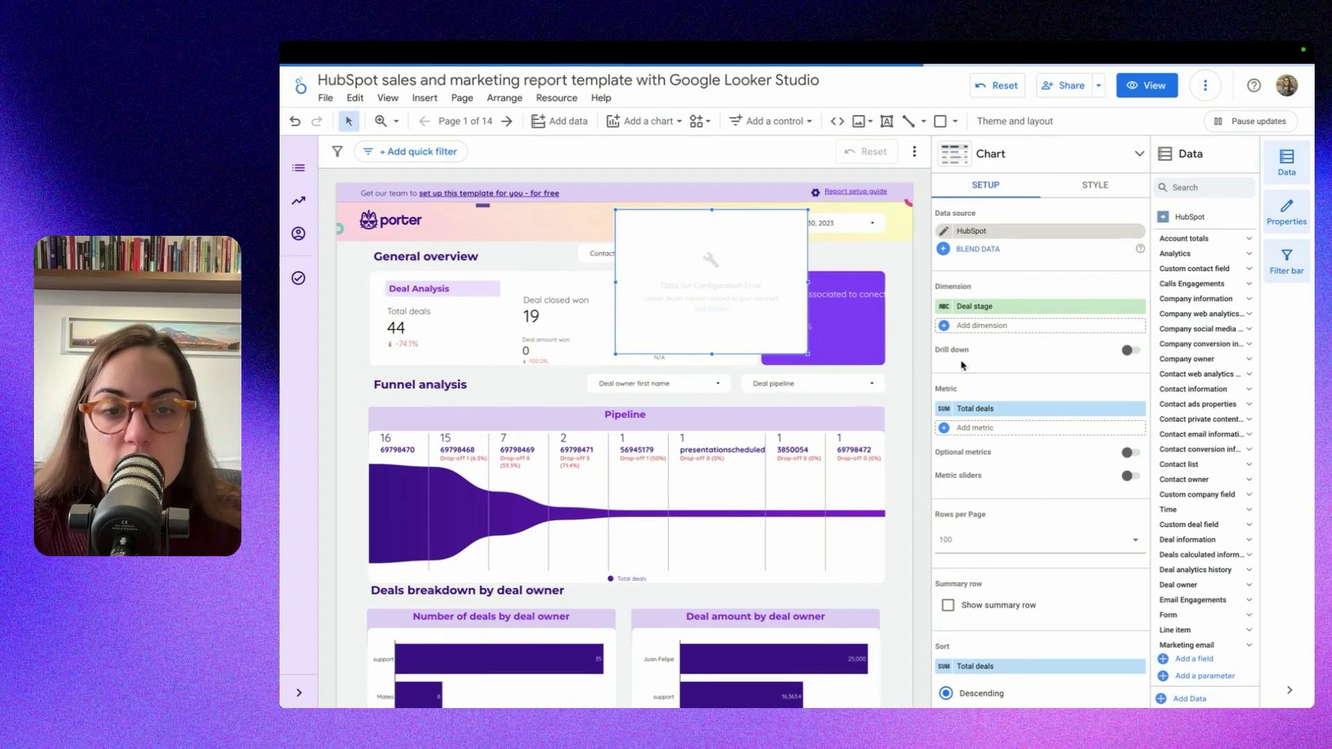
left_click_drag(807, 208, 893, 253)
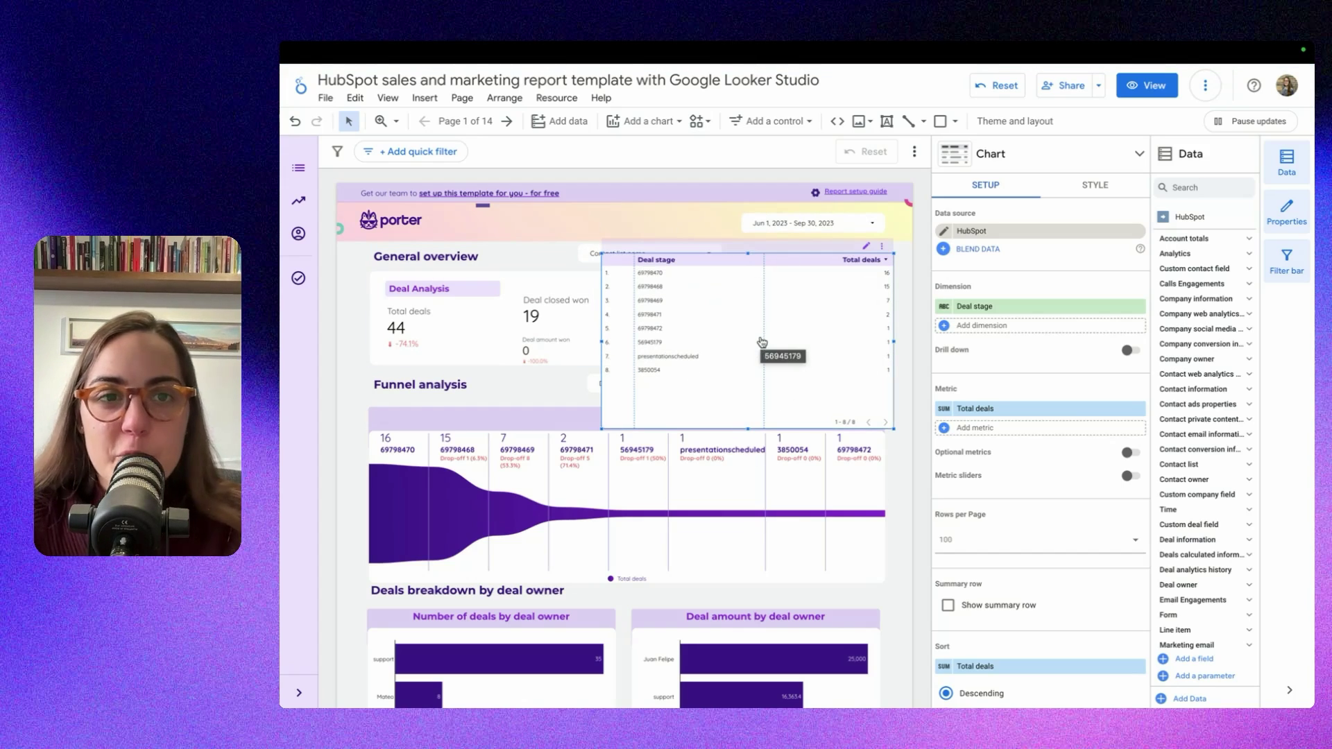
key("Delete")
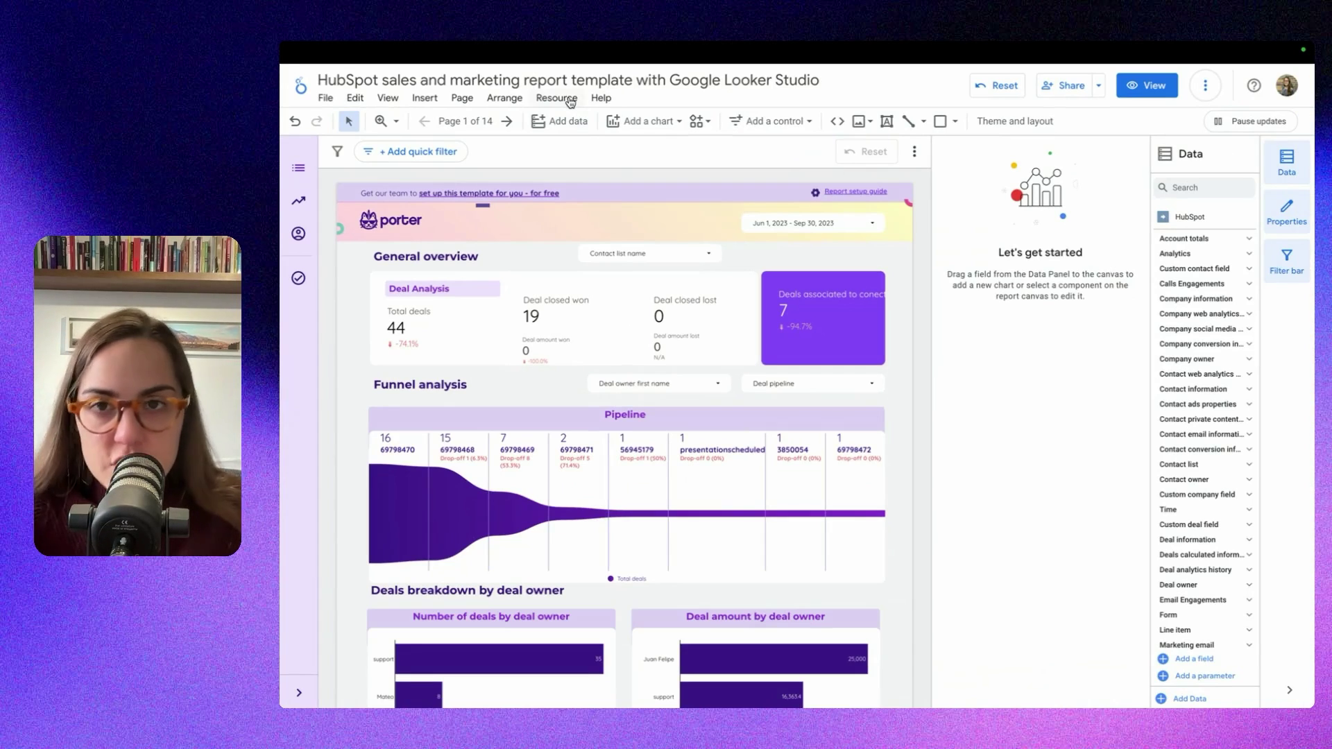
Show the report's added data sources via Resource > Manage added data sources
left_click(570, 101)
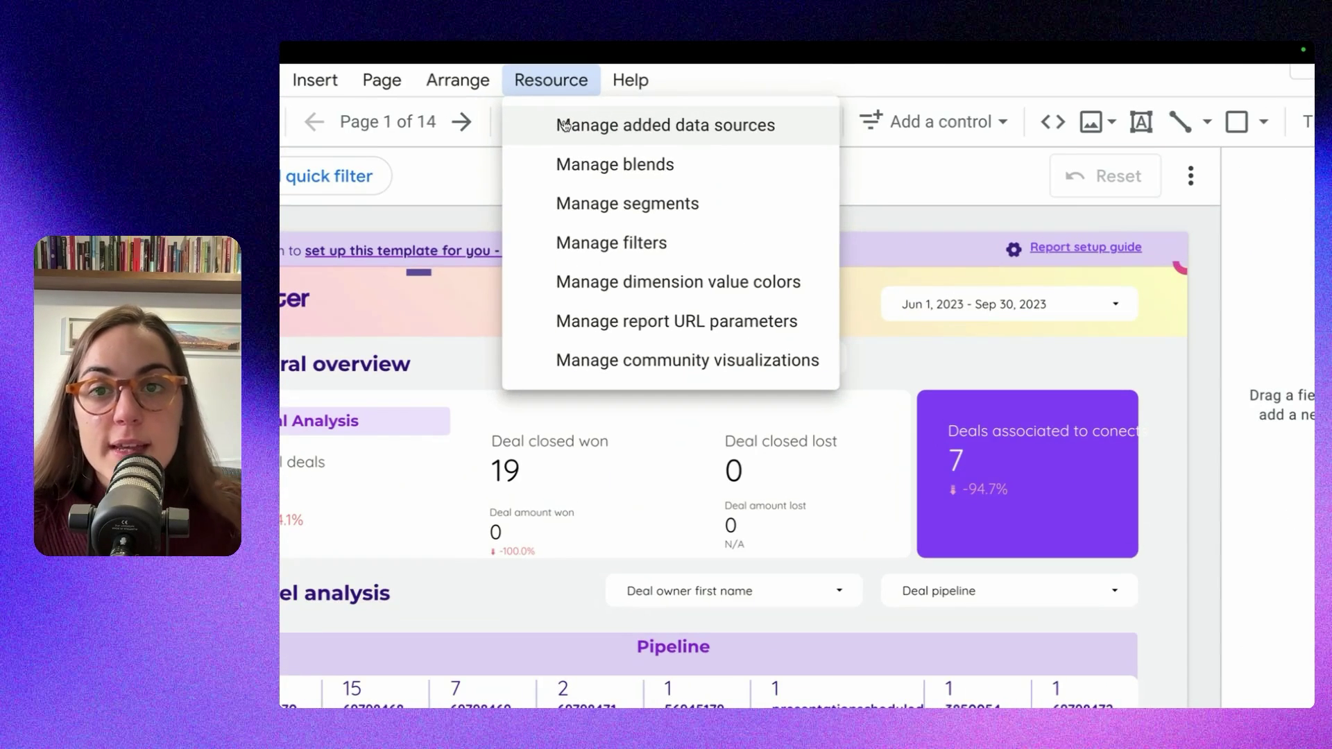
left_click(565, 125)
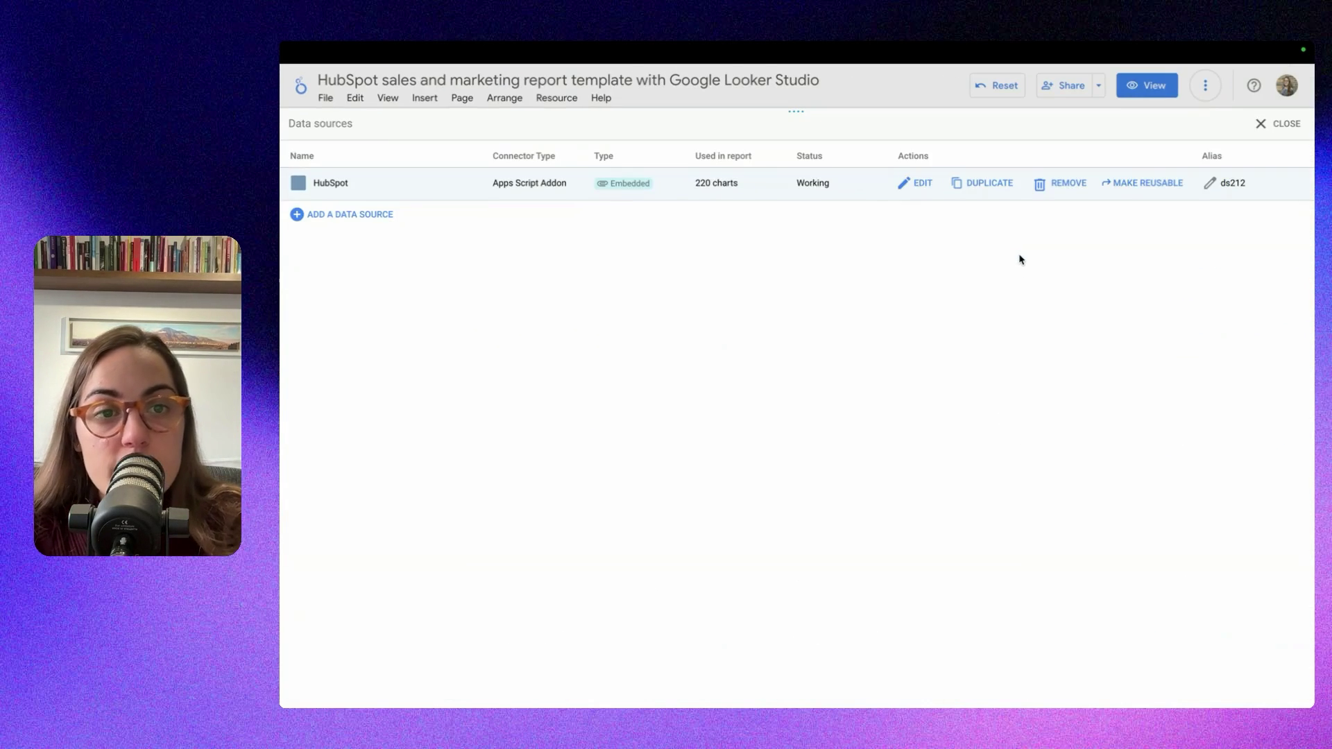
Edit the HubSpot data source and browse its 529 fields, trying the field search
left_click(911, 184)
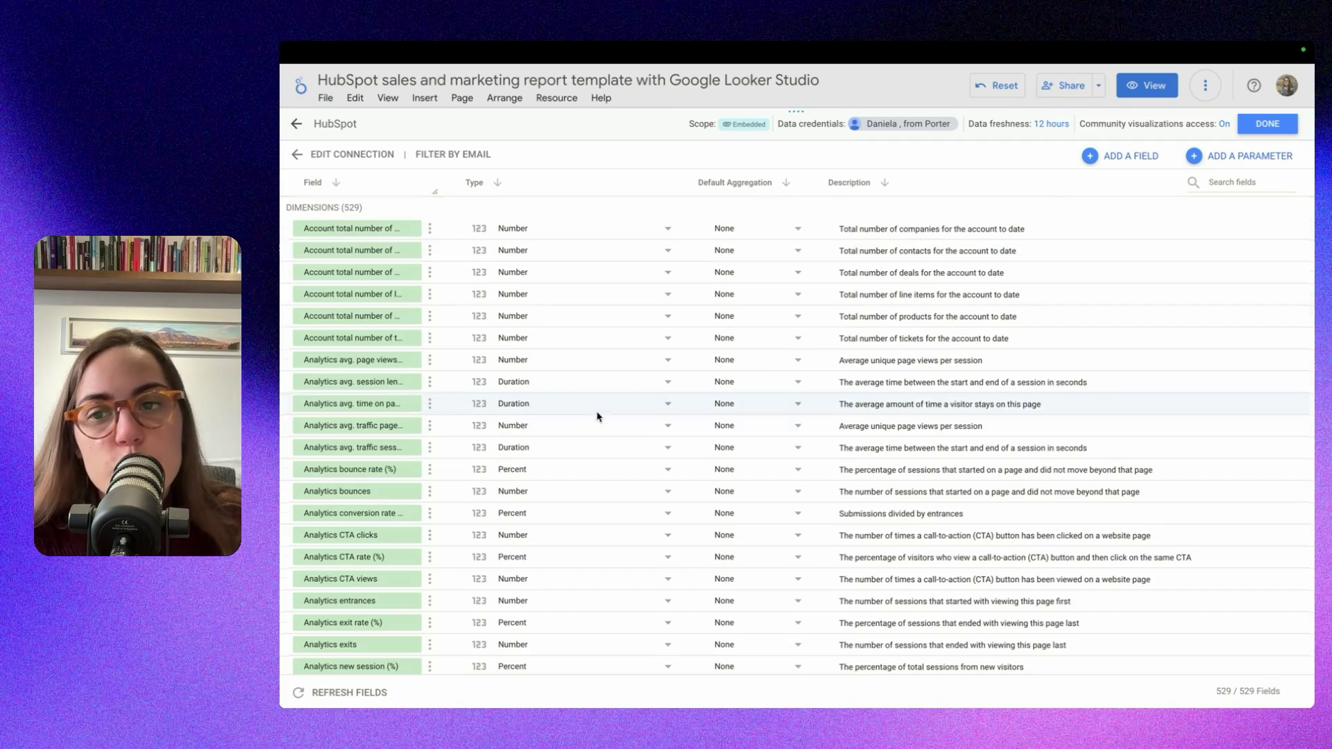
scroll(597, 414, "down", 10)
left_click(1230, 180)
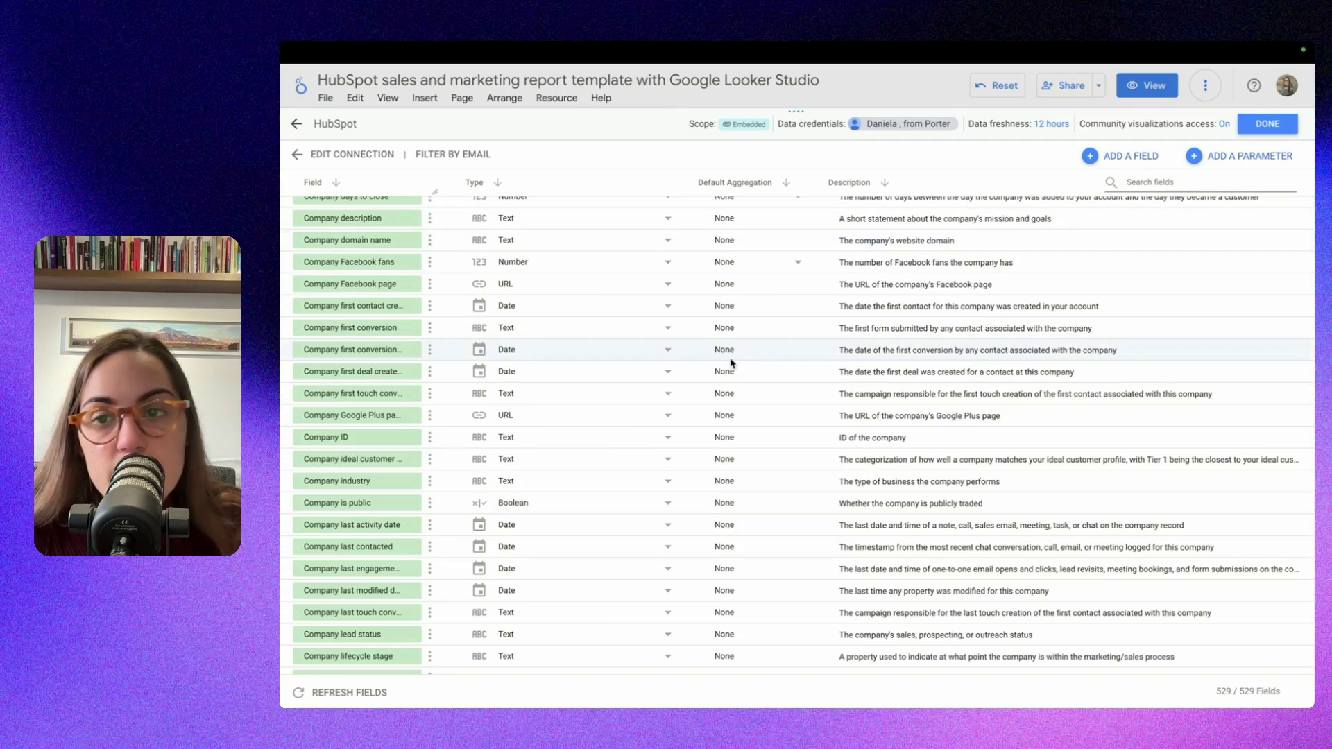
scroll(596, 347, "up", 10)
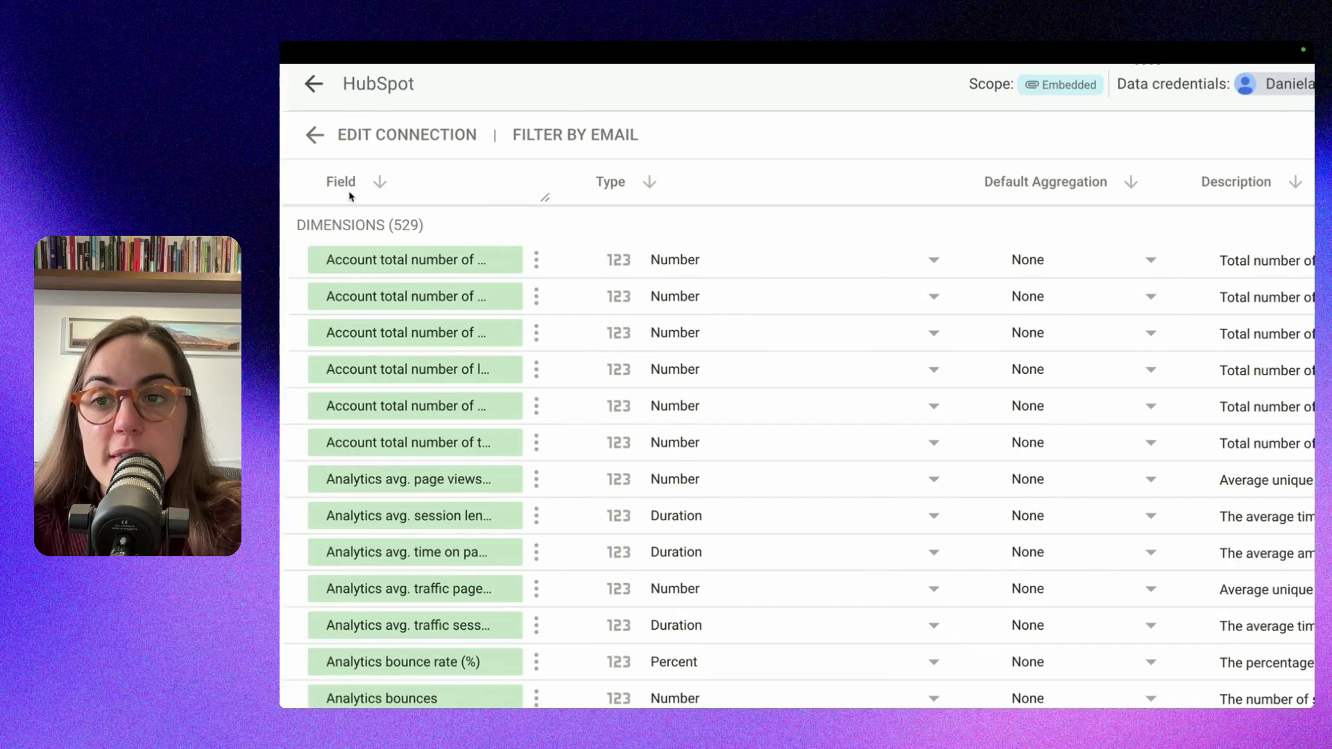
Review the HubSpot data source's connection settings on the STANDARD account and reconnect it
left_click(350, 136)
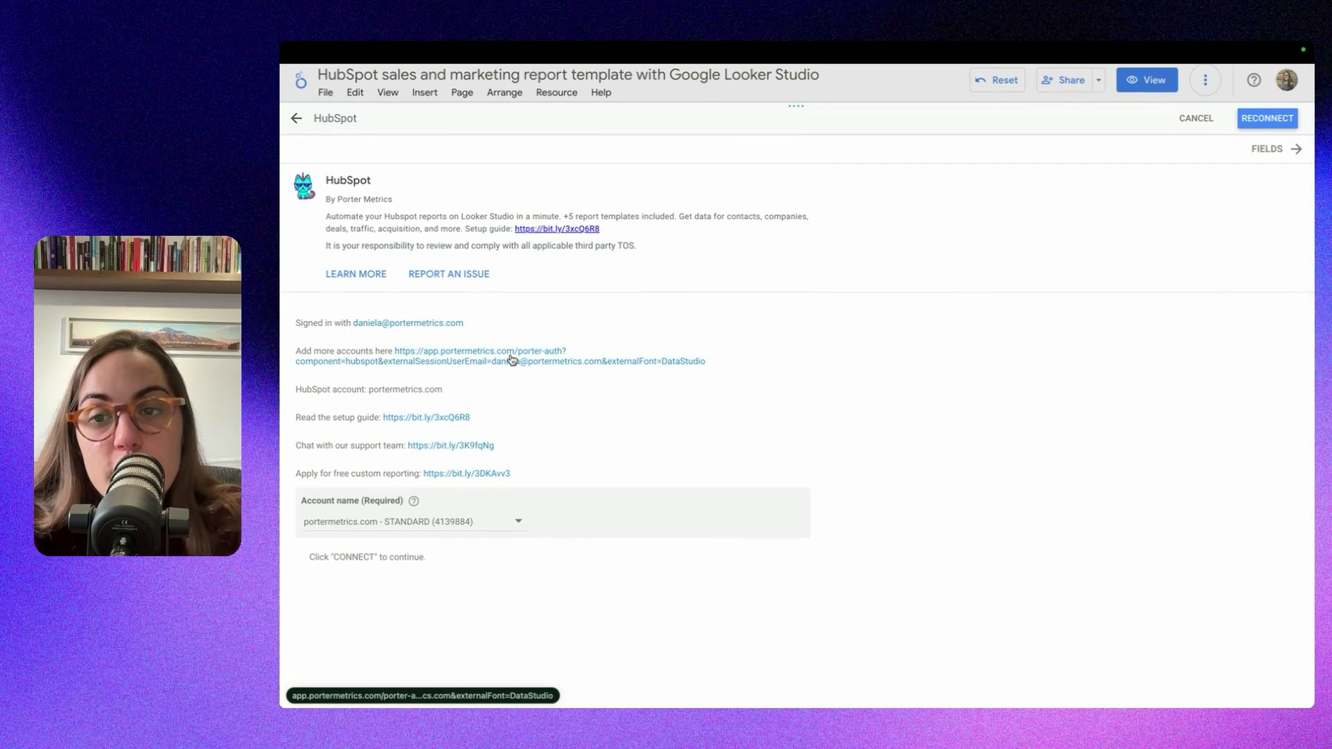
scroll(512, 359, "left", 3)
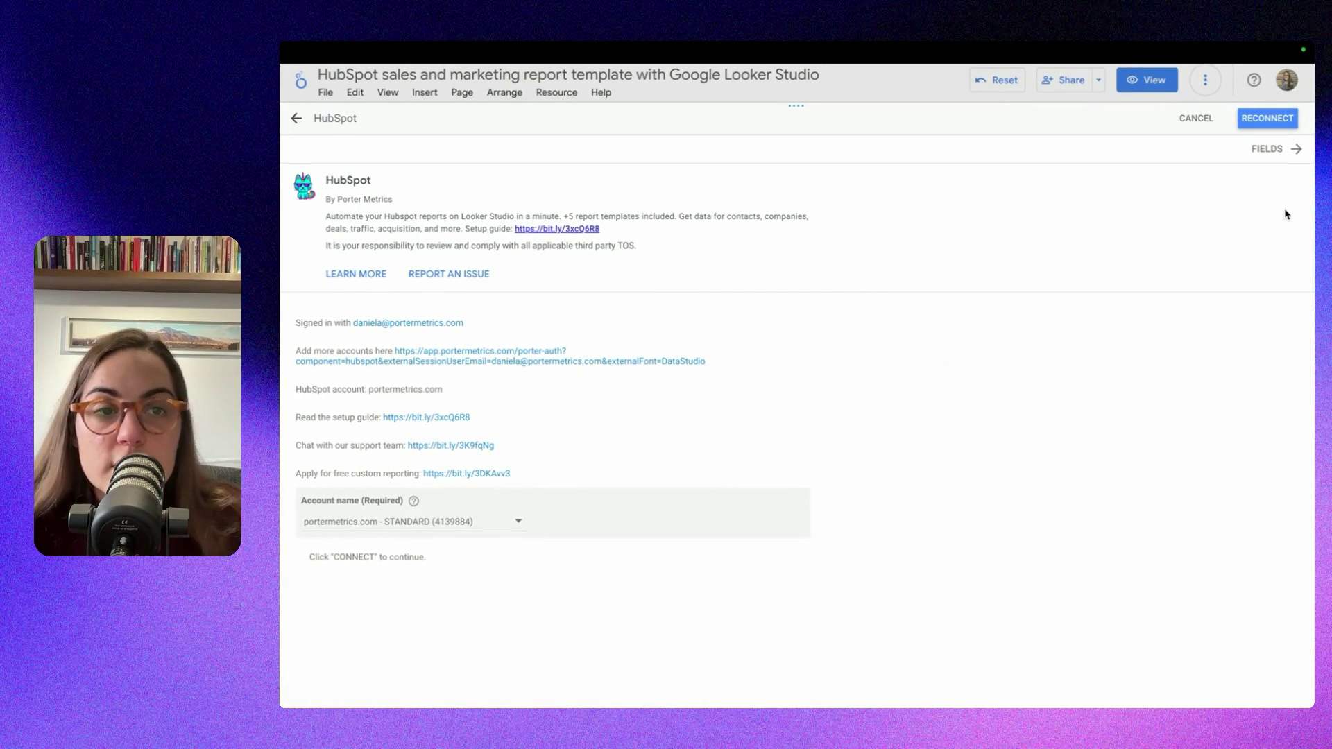
left_click(1261, 117)
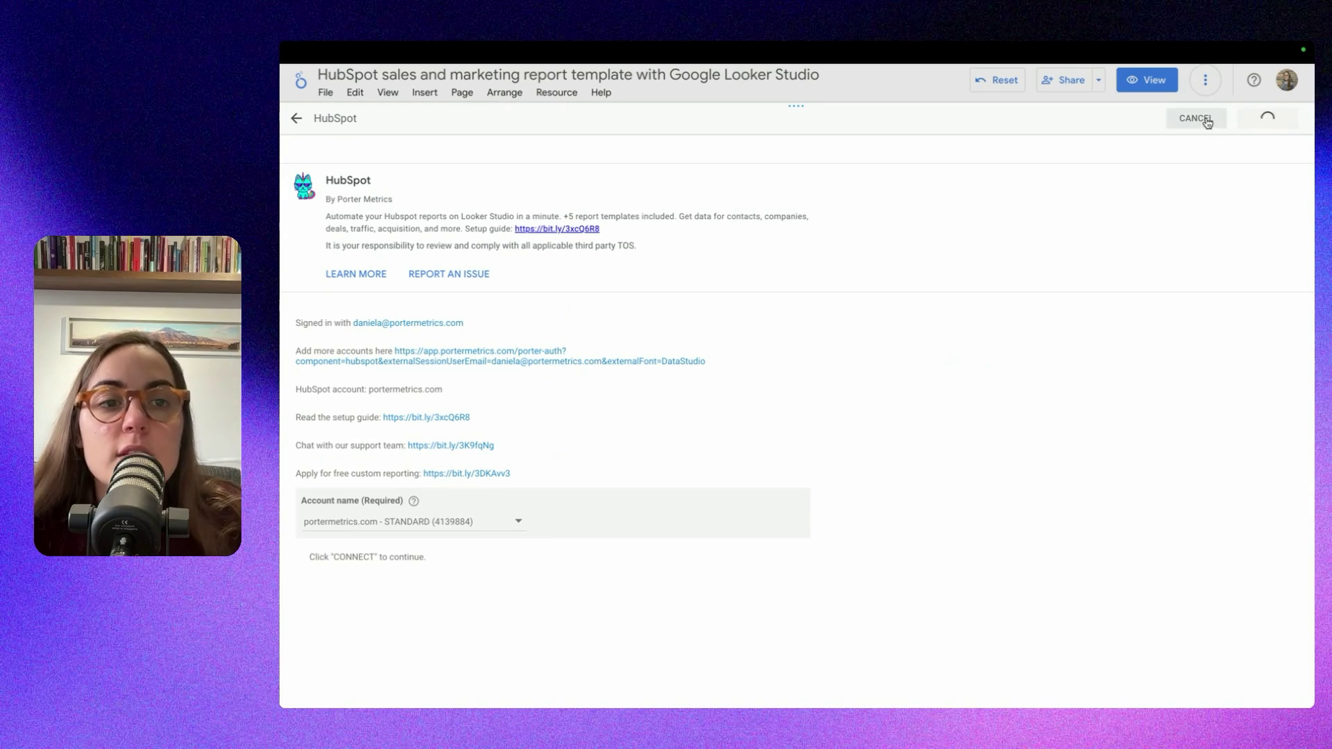
left_click(1260, 118)
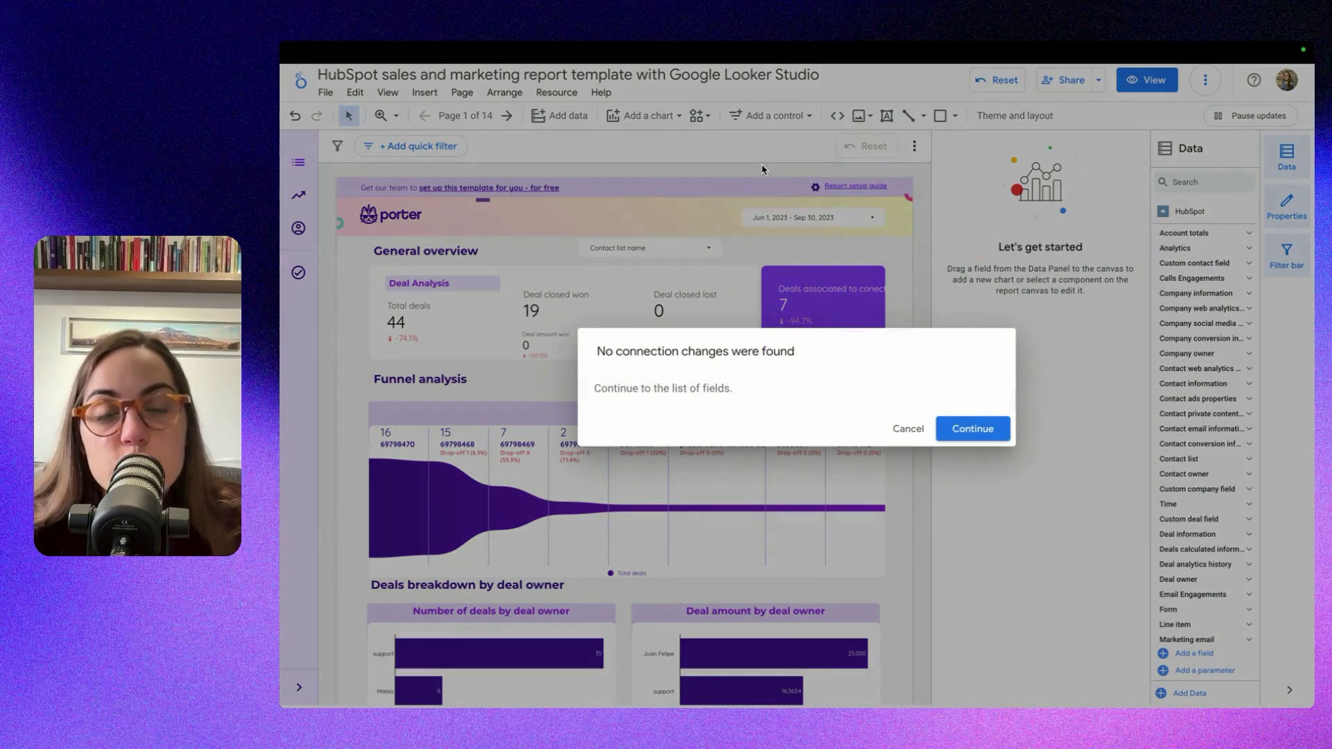
left_click(908, 429)
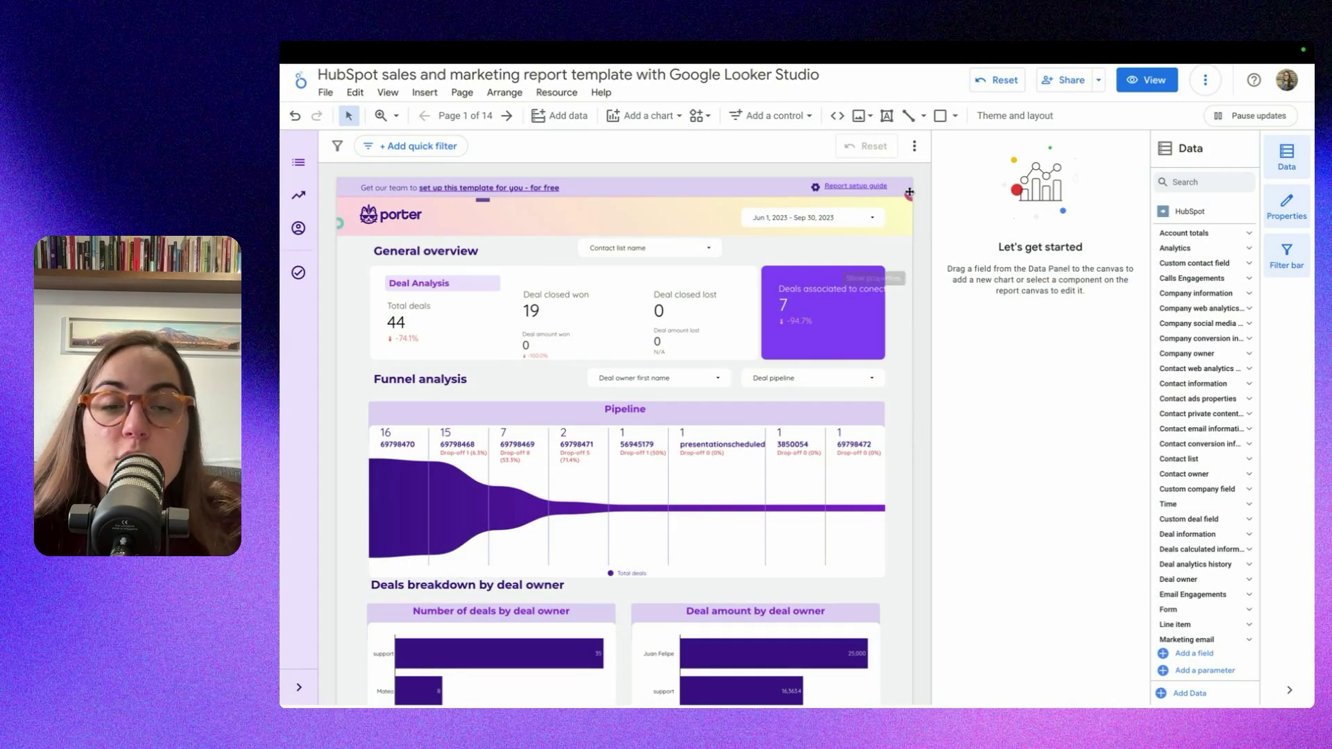